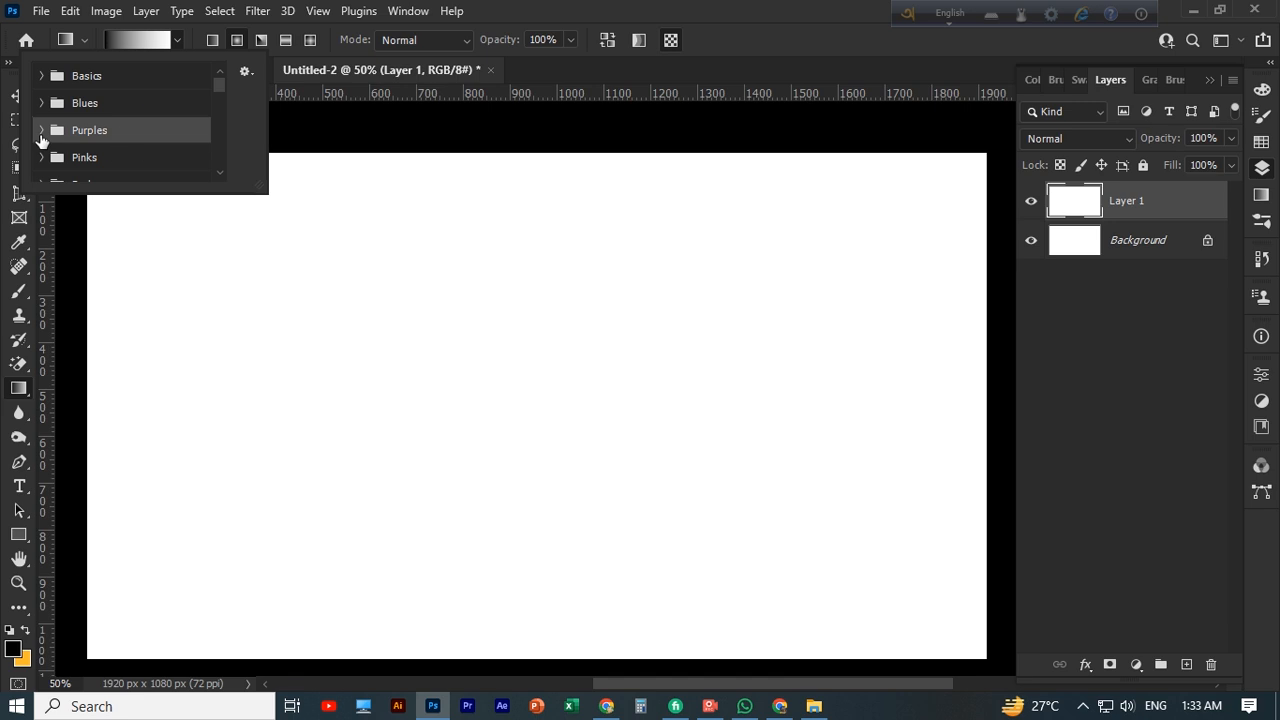
Step: Load the Purple_04 gradient preset and change its left colour stop to orange
scroll(113, 142, down, 1)
click(43, 116)
click(142, 161)
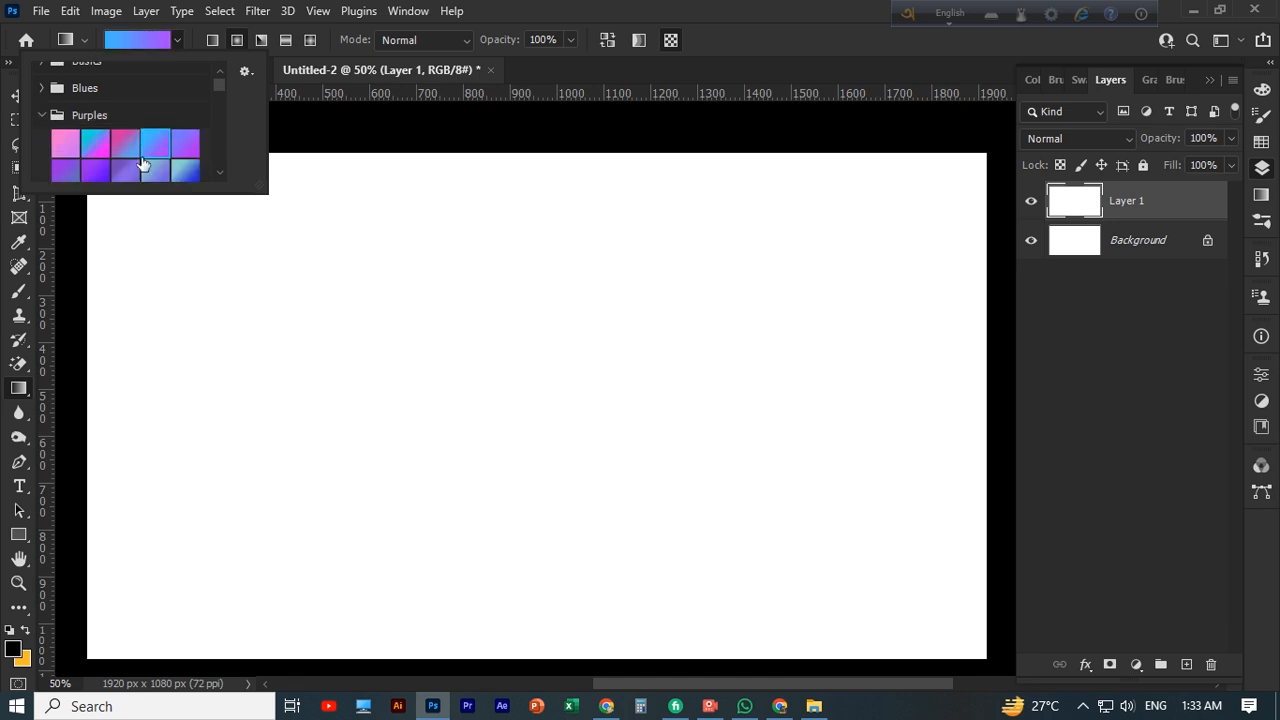
double_click(161, 144)
click(135, 43)
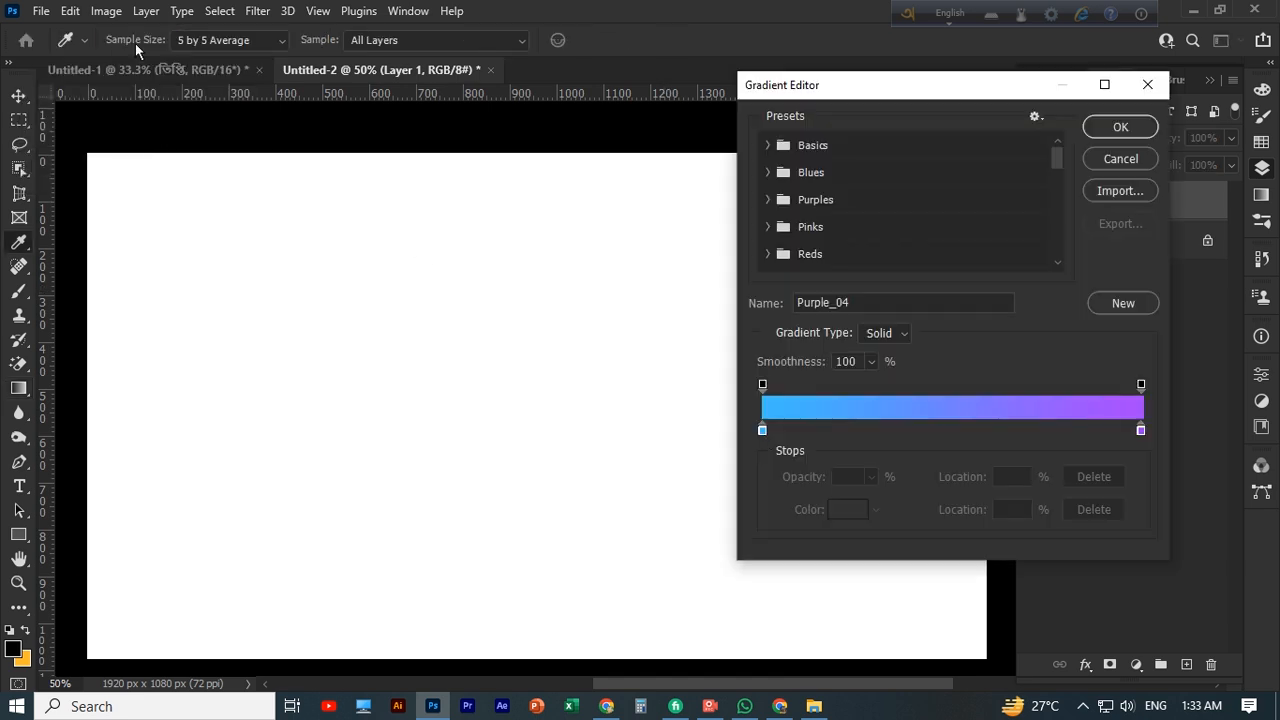
click(853, 512)
click(1038, 578)
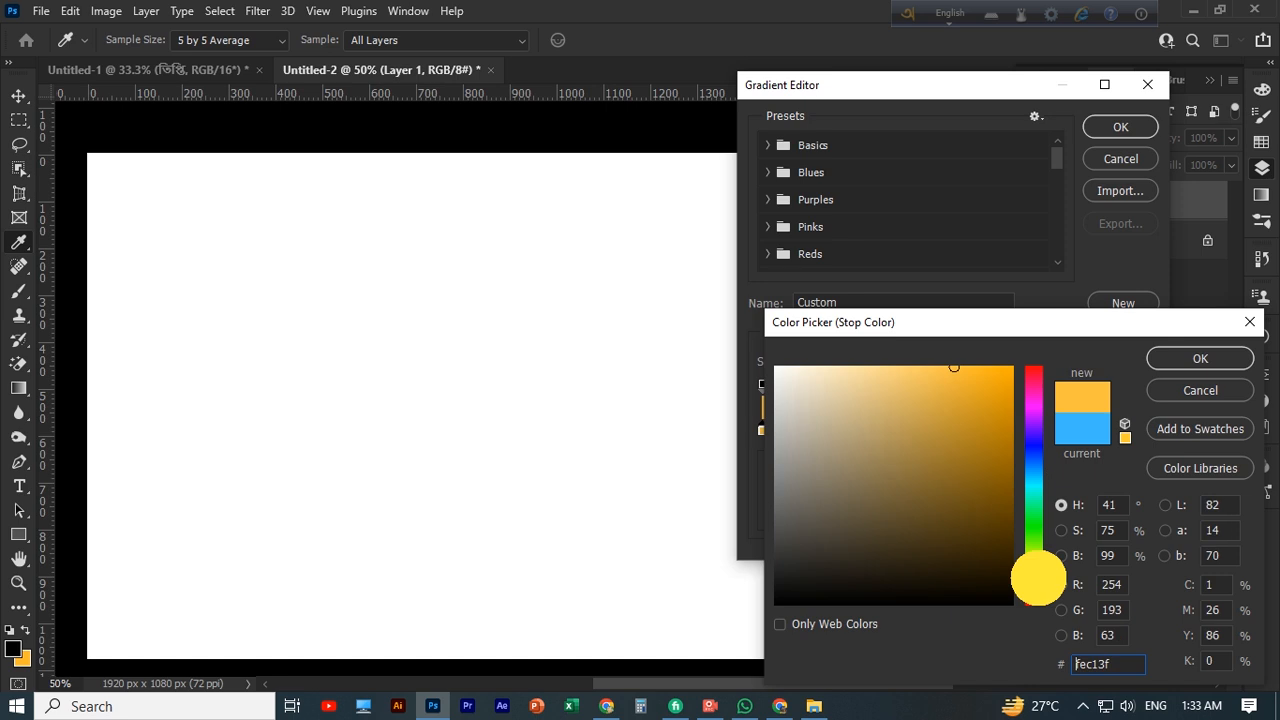
click(1200, 358)
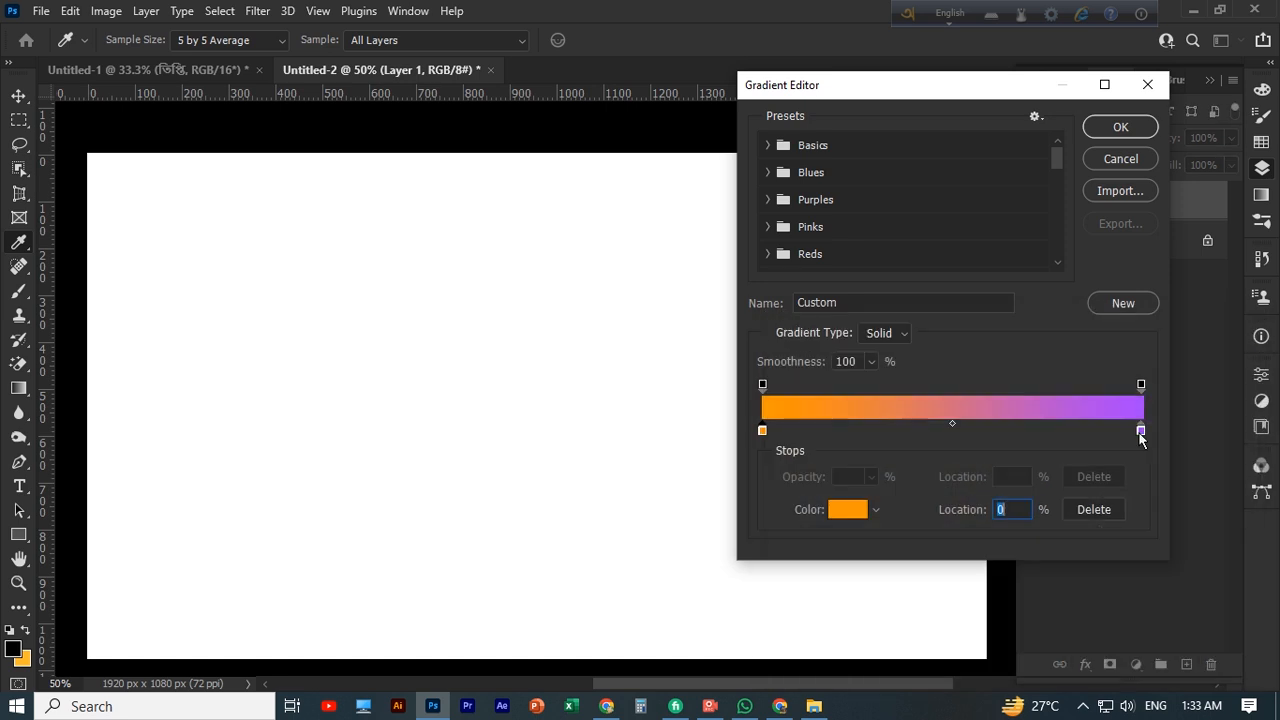
Step: Change the gradient's right colour stop to dark green and apply the custom gradient
click(848, 510)
click(1034, 515)
click(1008, 477)
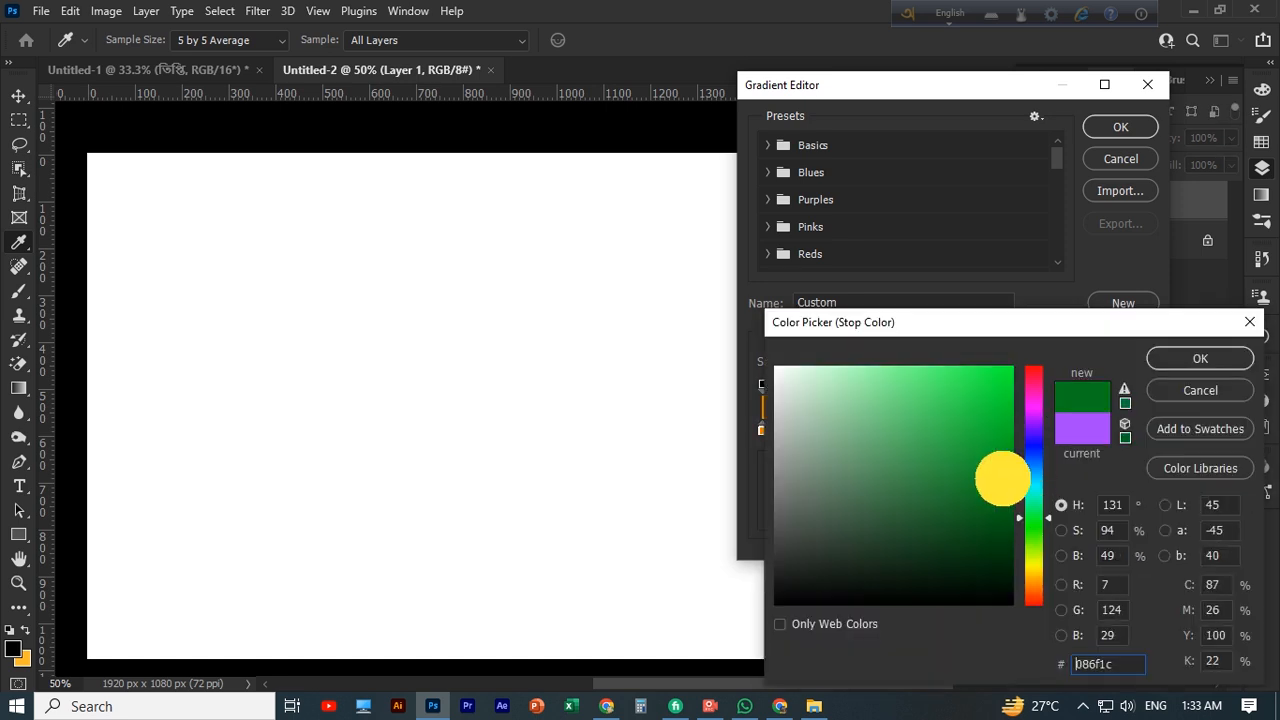
click(1176, 358)
click(1121, 128)
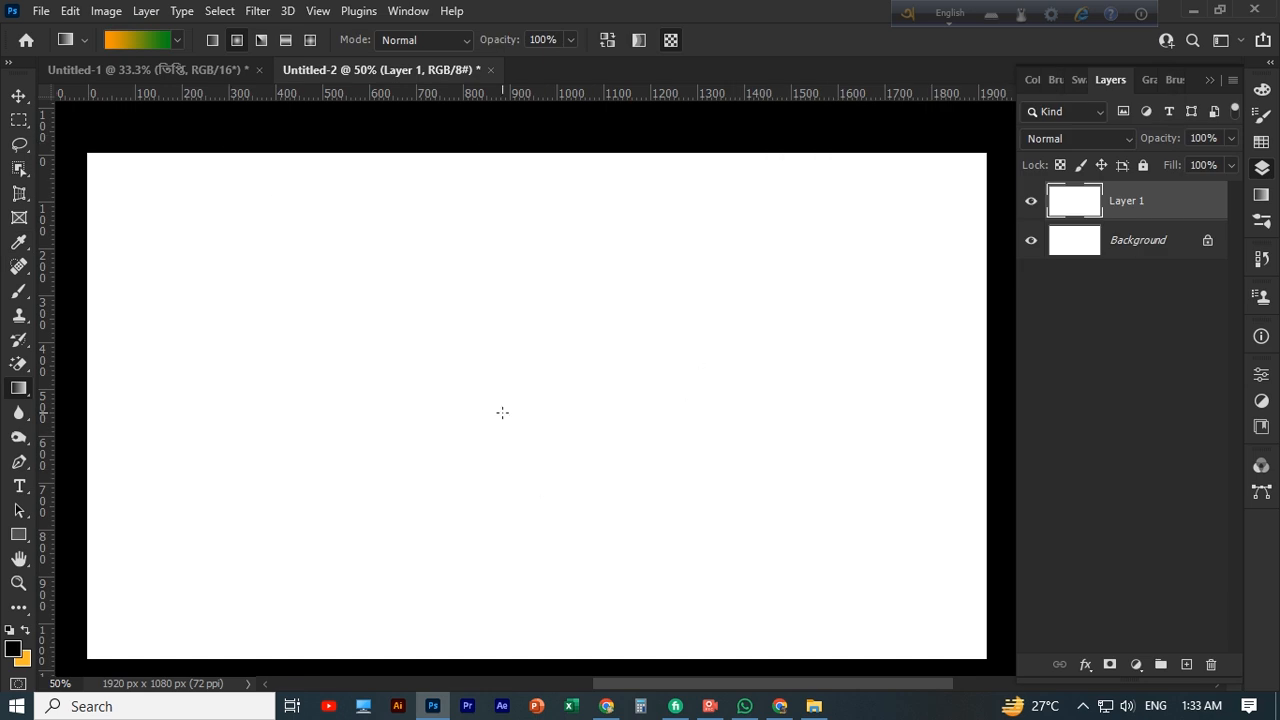
Step: Fill Layer 1 with a radial gradient, reversed so green sits at the canvas centre and orange at the edges
drag(502, 412, 1123, 392)
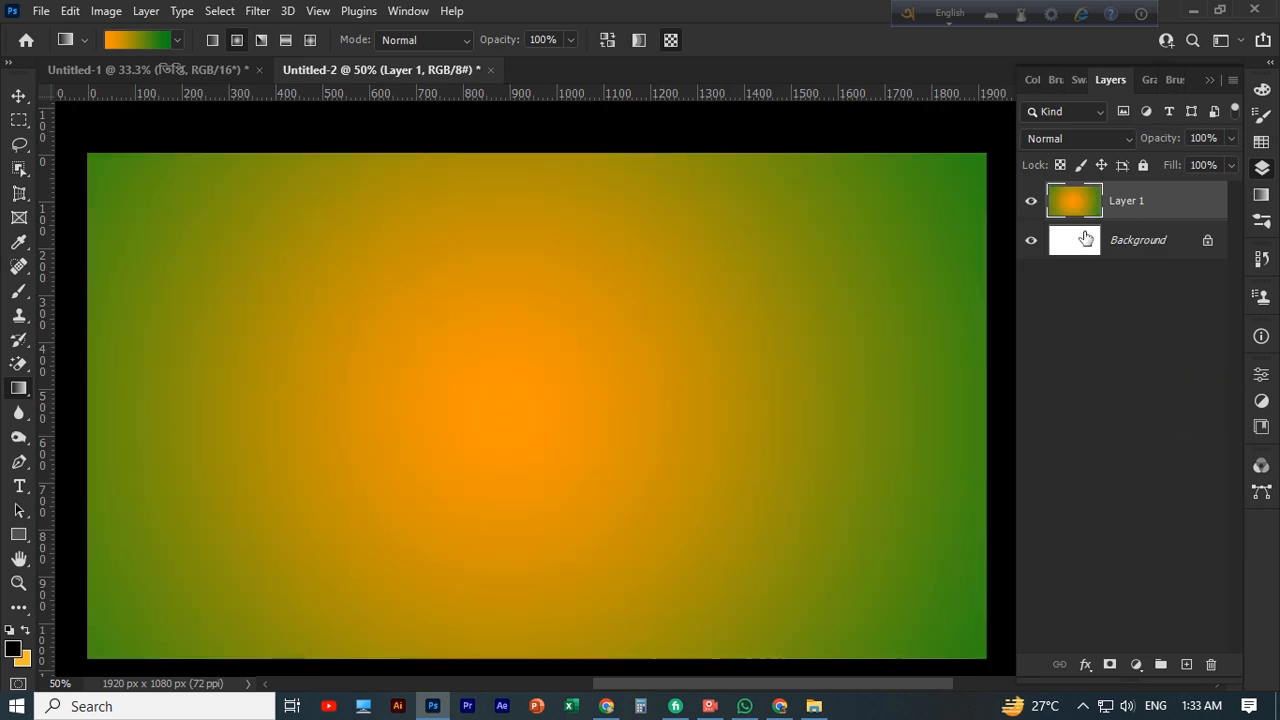
drag(523, 409, 1074, 409)
key(ctrl+minus)
key(ctrl+minus)
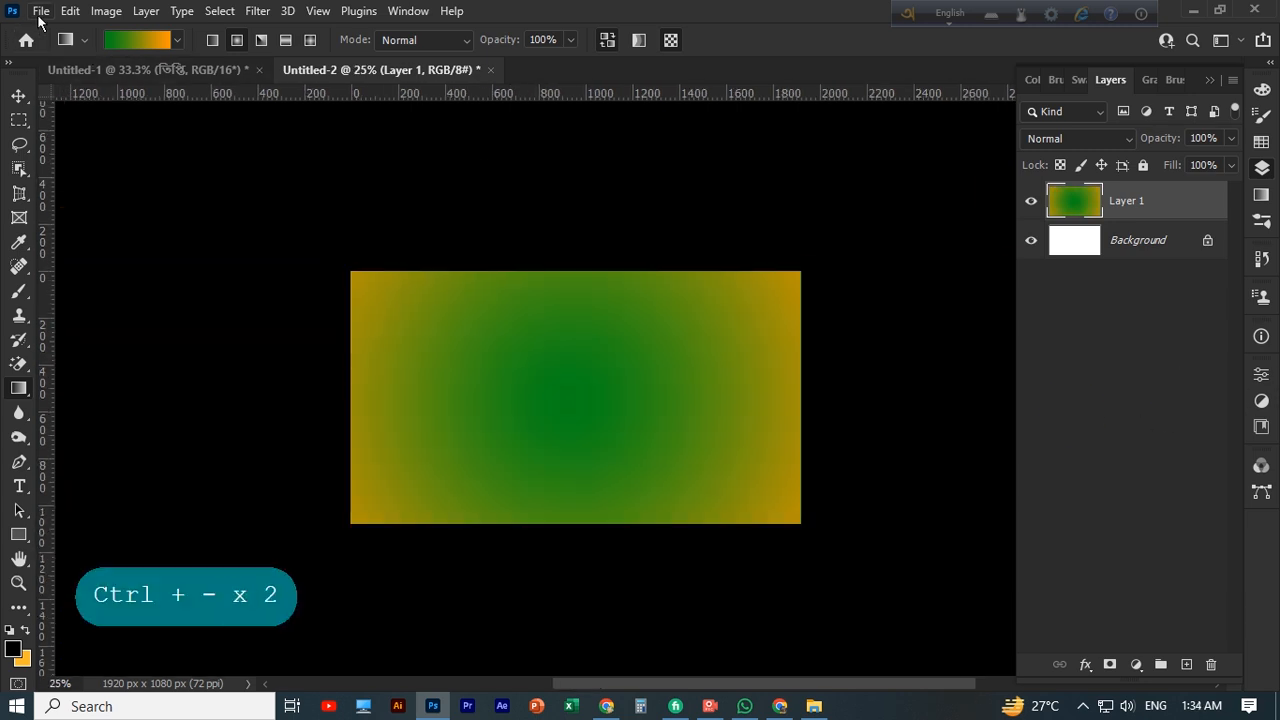
Step: Switch to Chrome and copy the kindpng orange juice bottle image from the search results
click(606, 706)
click(683, 28)
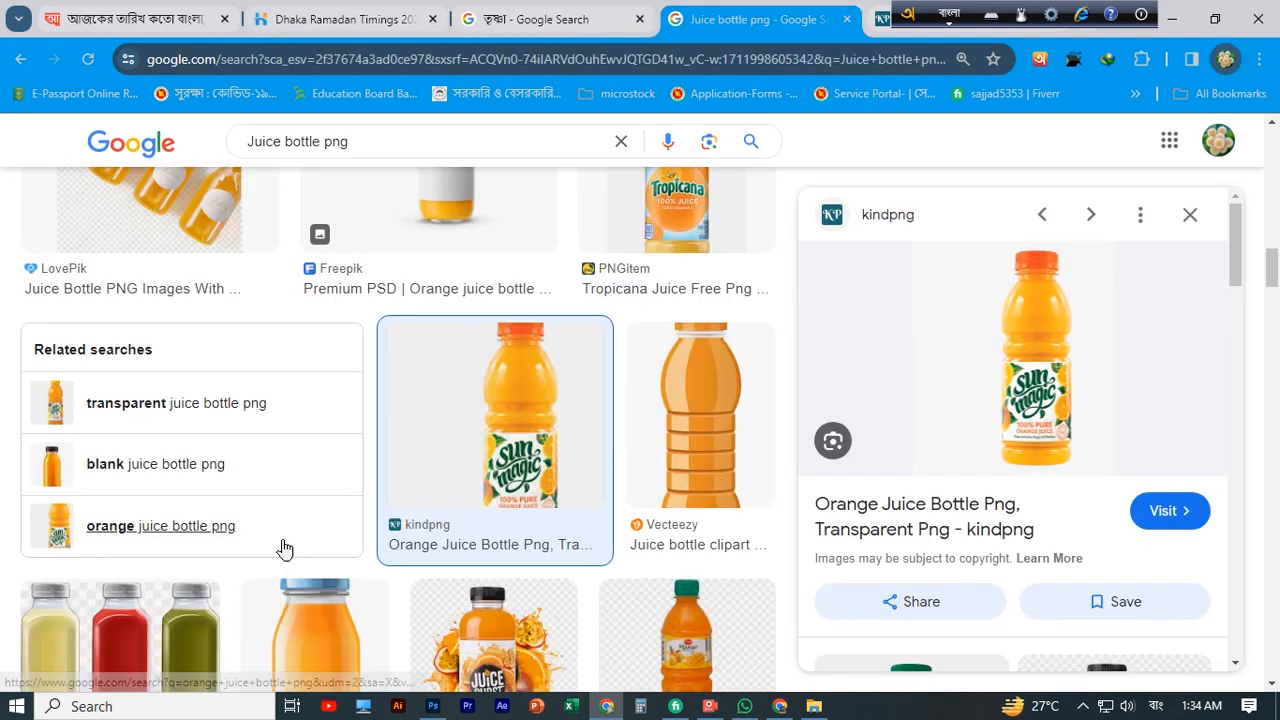
right_click(1000, 356)
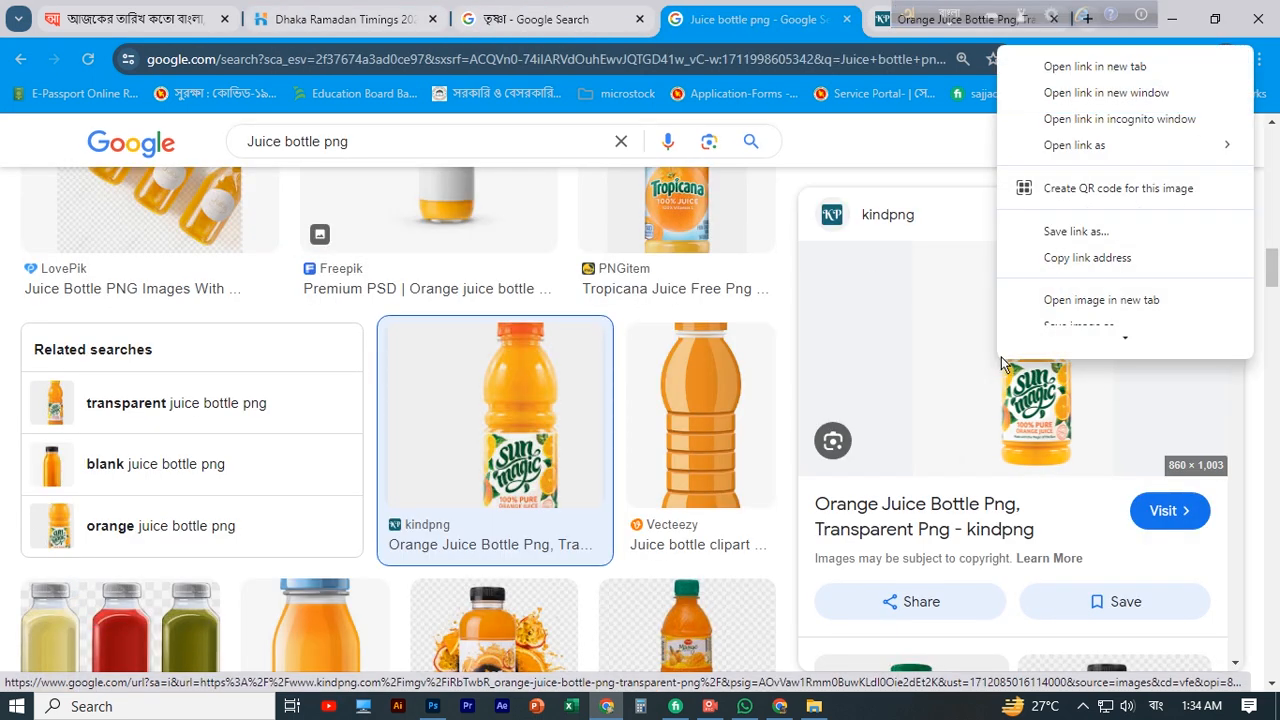
scroll(1029, 270, down, 3)
click(1075, 215)
Step: Return to Photoshop and paste the copied bottle image above the gradient layer
click(1172, 19)
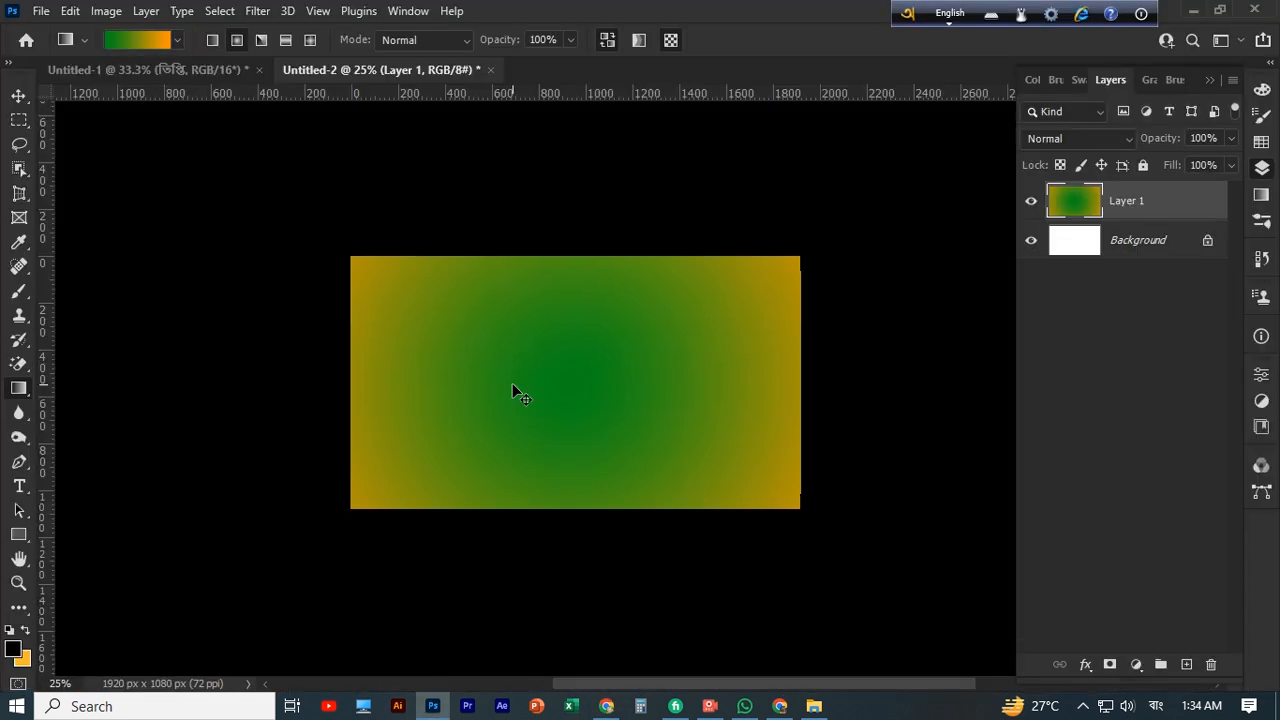
key(ctrl+plus)
key(ctrl+plus)
drag(583, 420, 528, 451)
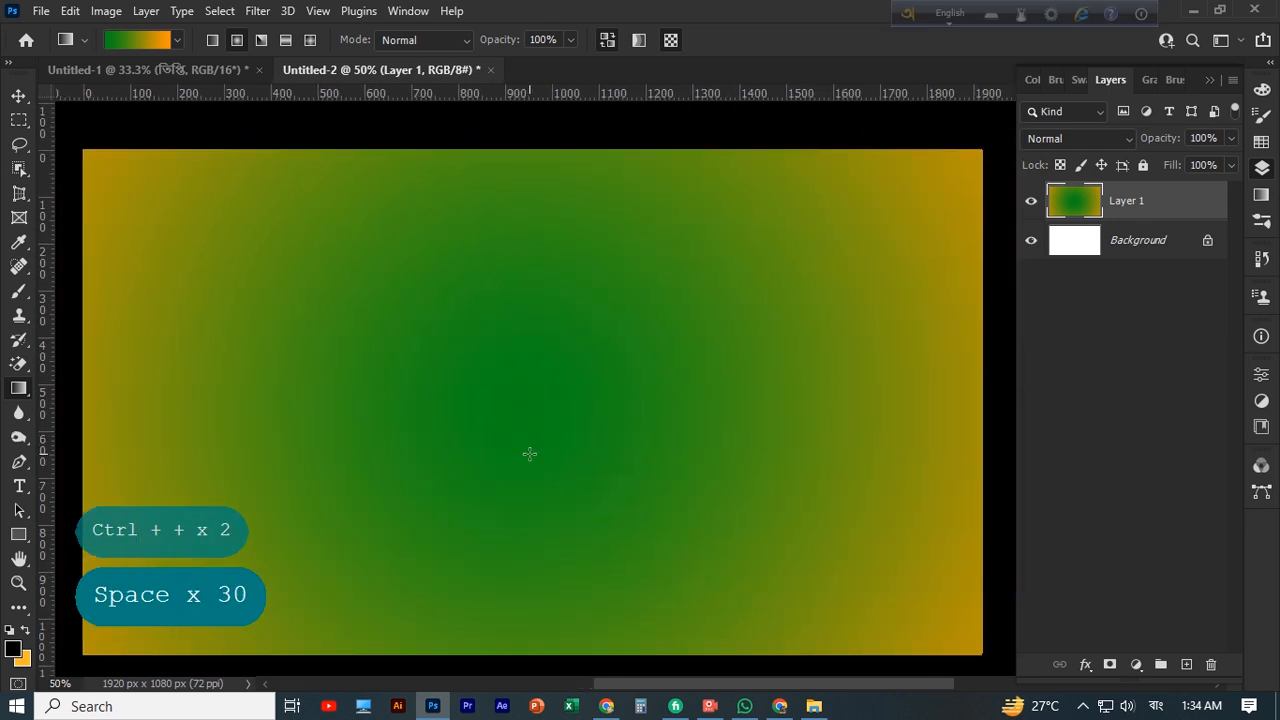
key(ctrl+v)
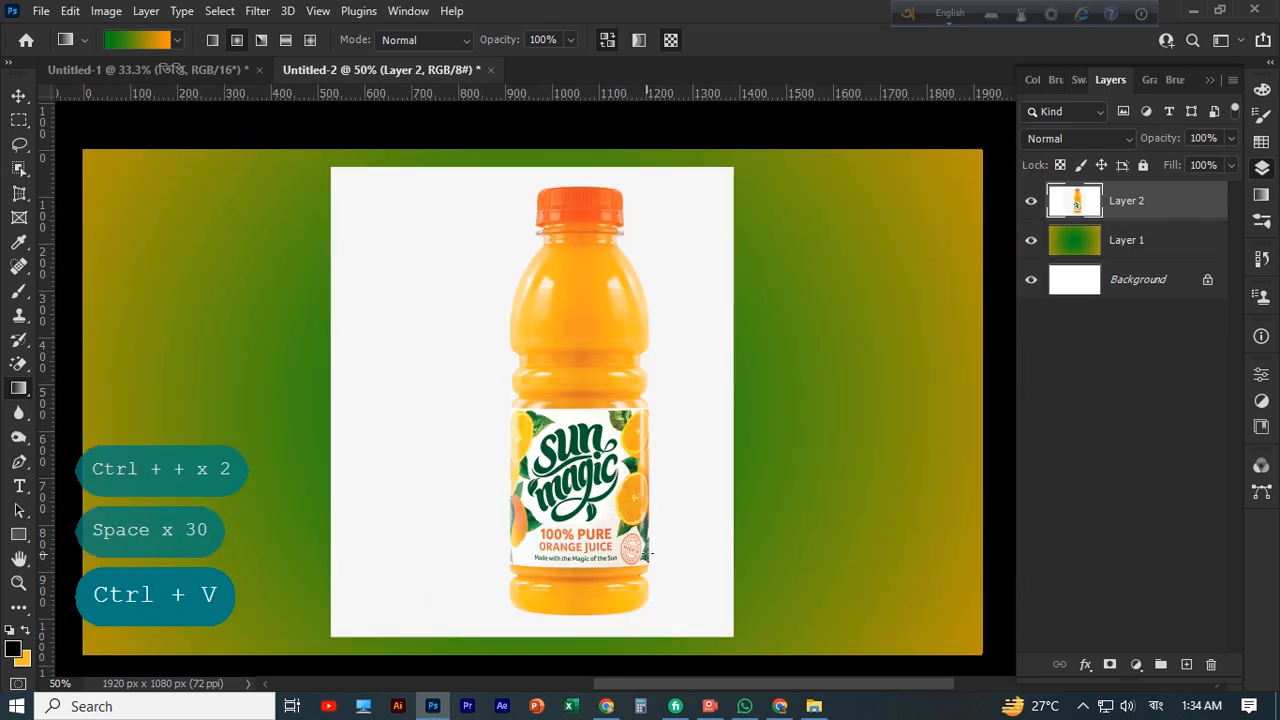
Step: Select the juice bottle in the pasted image with the Object Selection tool in Rectangle mode
right_click(20, 148)
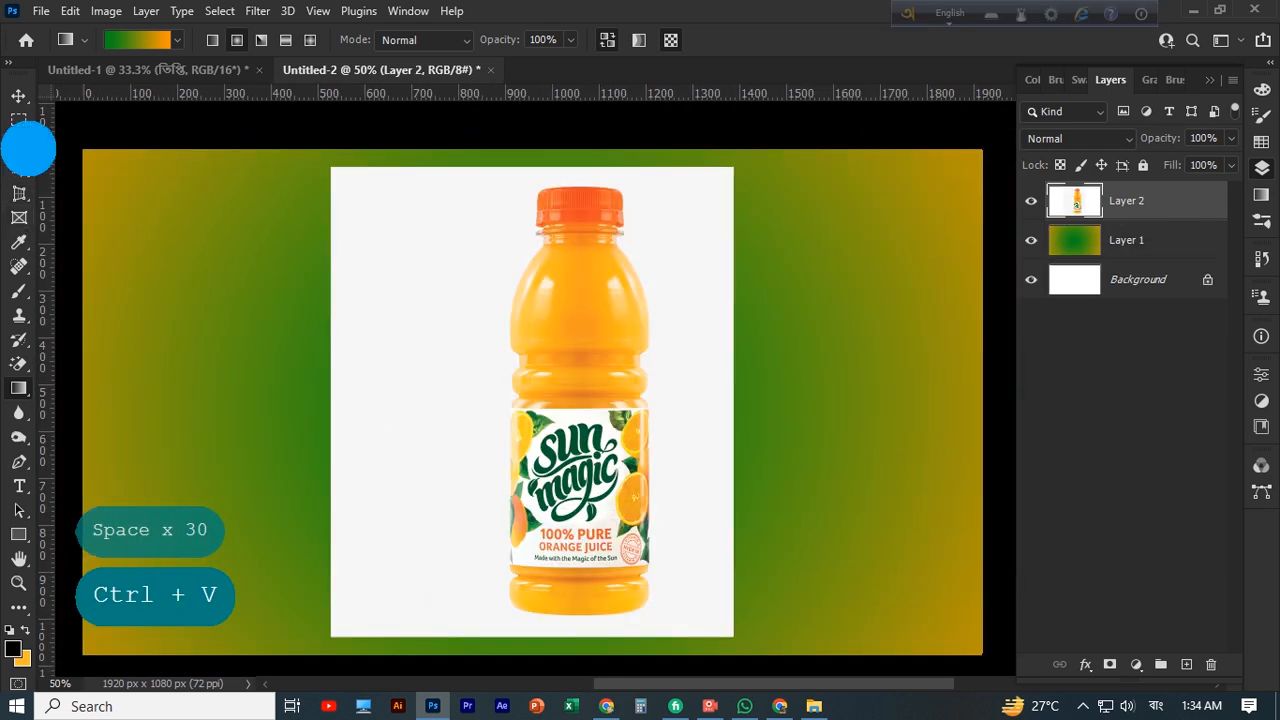
click(19, 168)
mouse_move(456, 186)
mouse_down()
mouse_move(654, 234)
mouse_move(714, 623)
mouse_up()
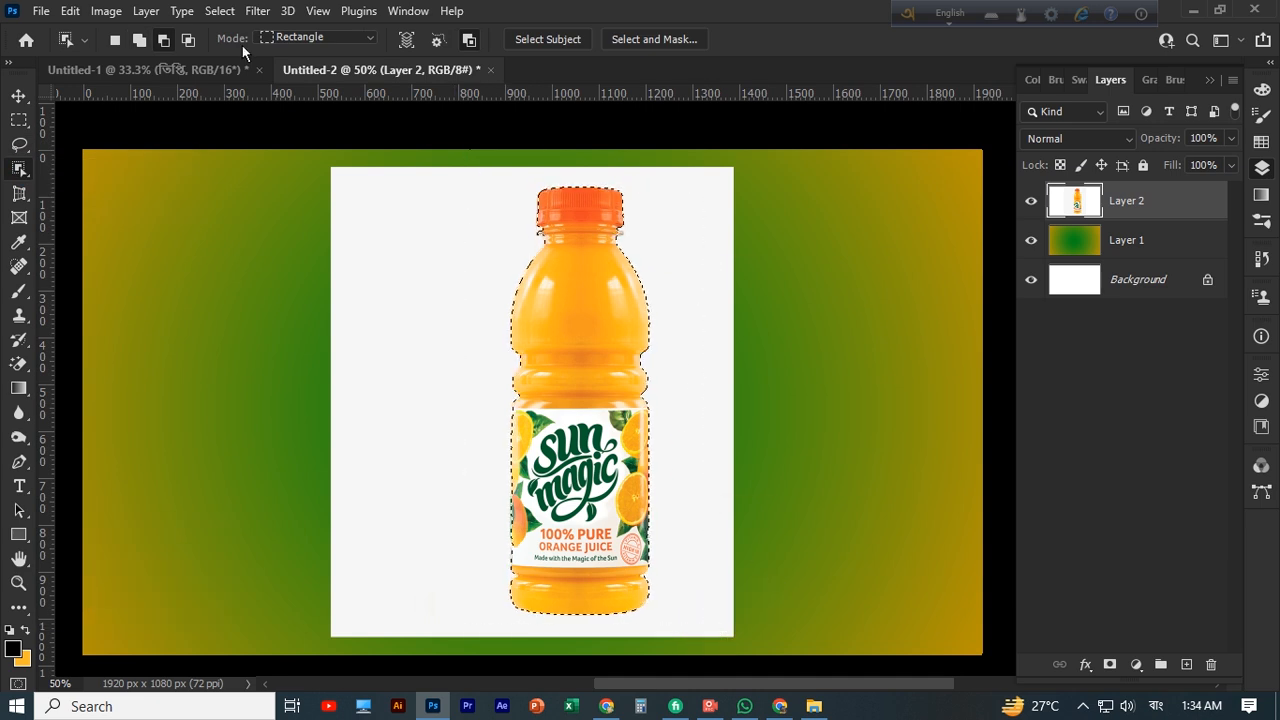
Step: Refine the selection around the bottle's neck ring by adding the missed edge and subtracting the excess
drag(611, 213, 629, 241)
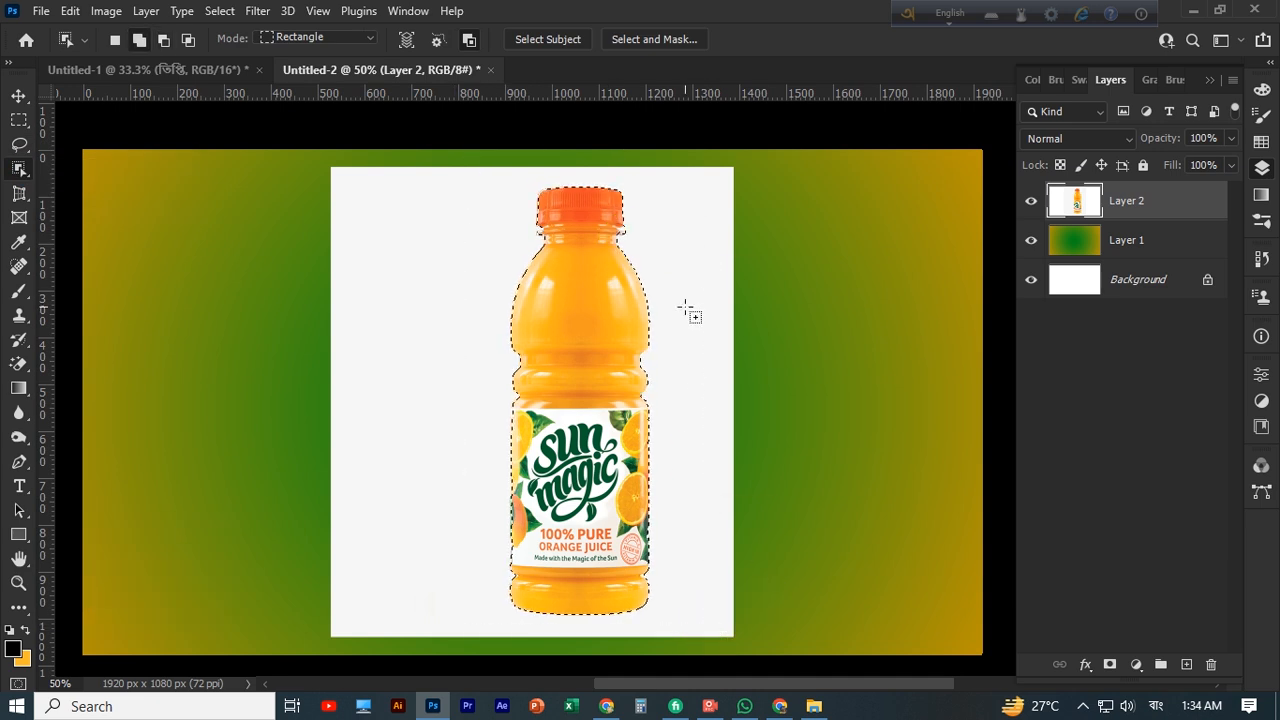
key(ctrl+plus)
key(ctrl+plus)
key(ctrl+plus)
drag(680, 286, 611, 600)
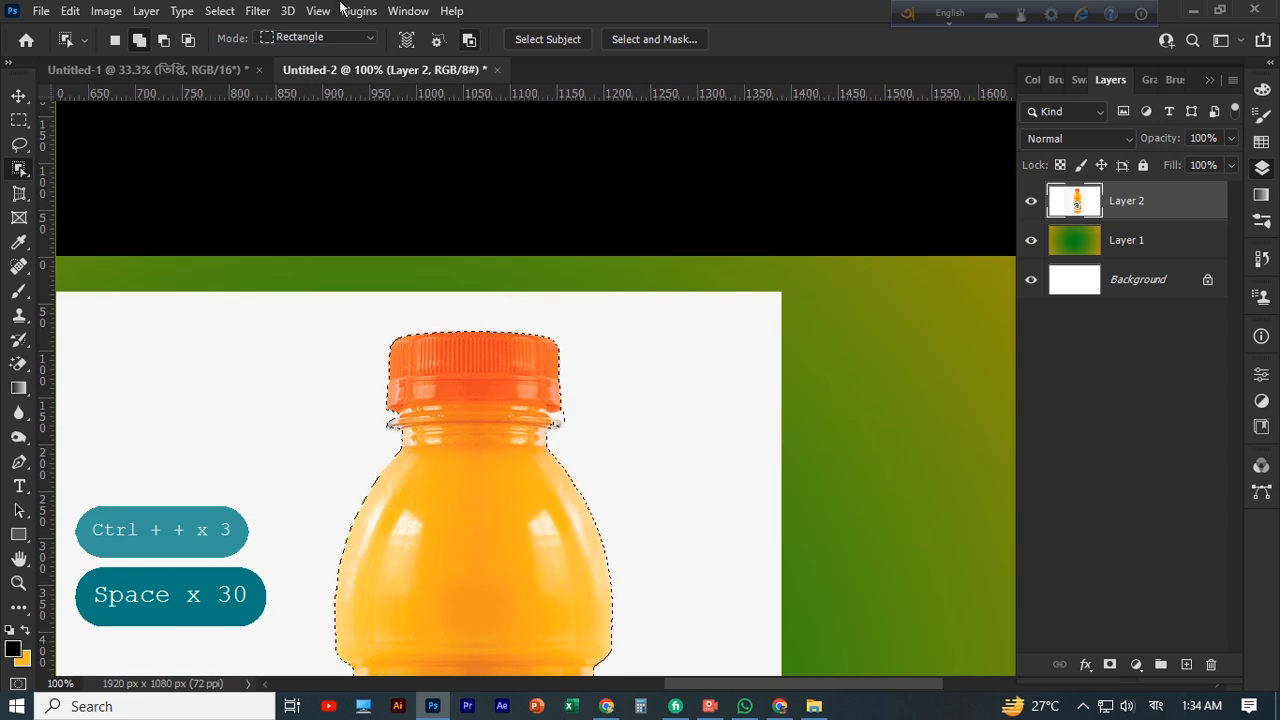
drag(544, 402, 587, 421)
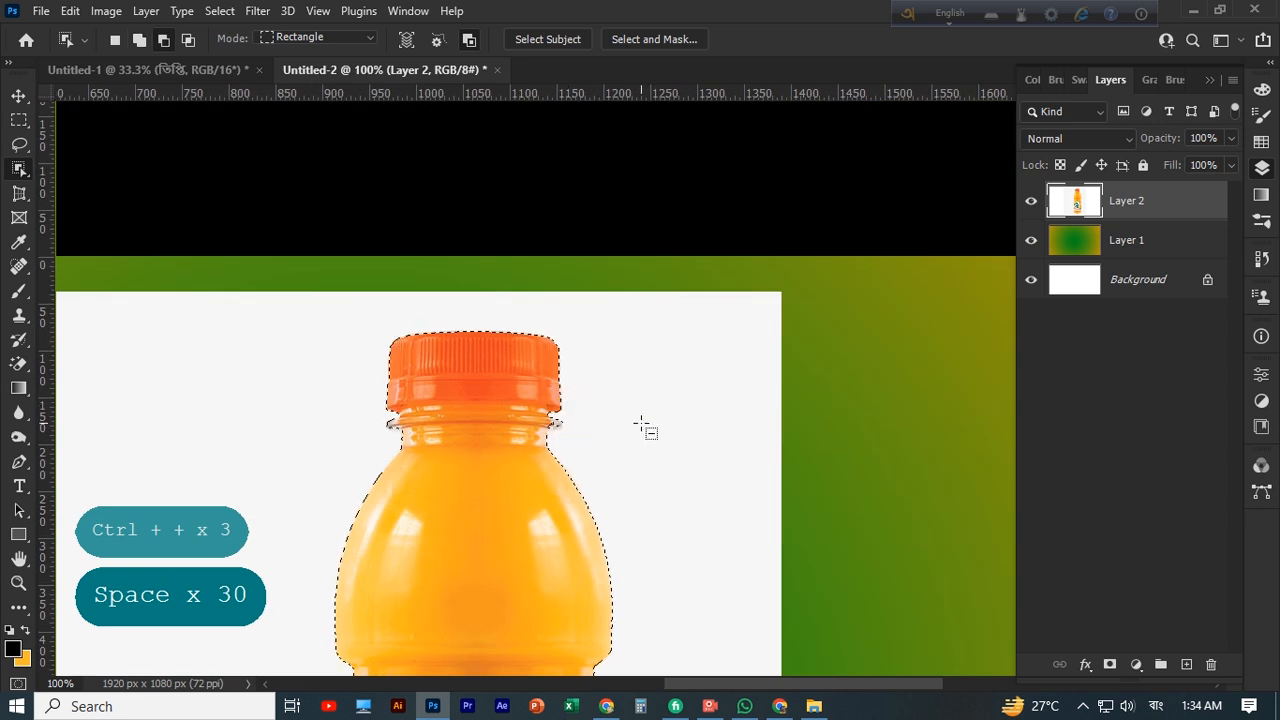
Step: Isolate the bottle by cutting it out, deleting the leftover white background layer and pasting the bottle back
key(ctrl+minus)
key(ctrl+minus)
key(ctrl+minus)
key(ctrl+minus)
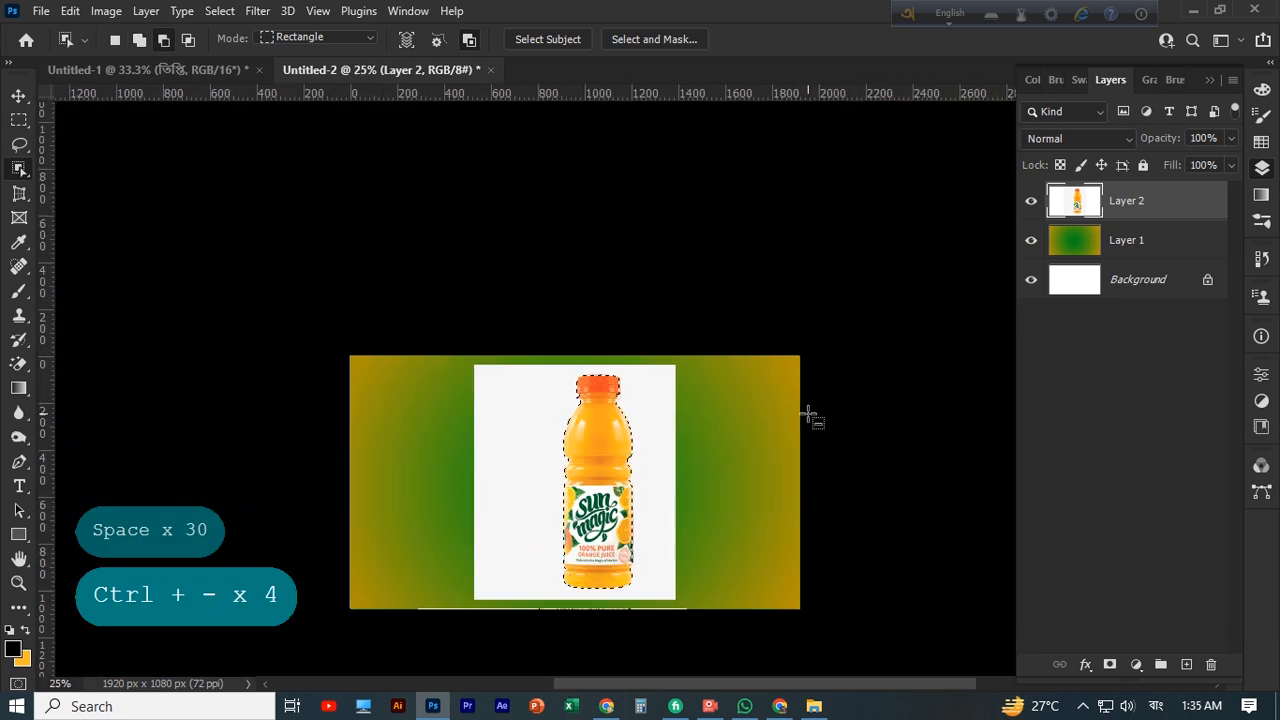
key(ctrl+x)
key(v)
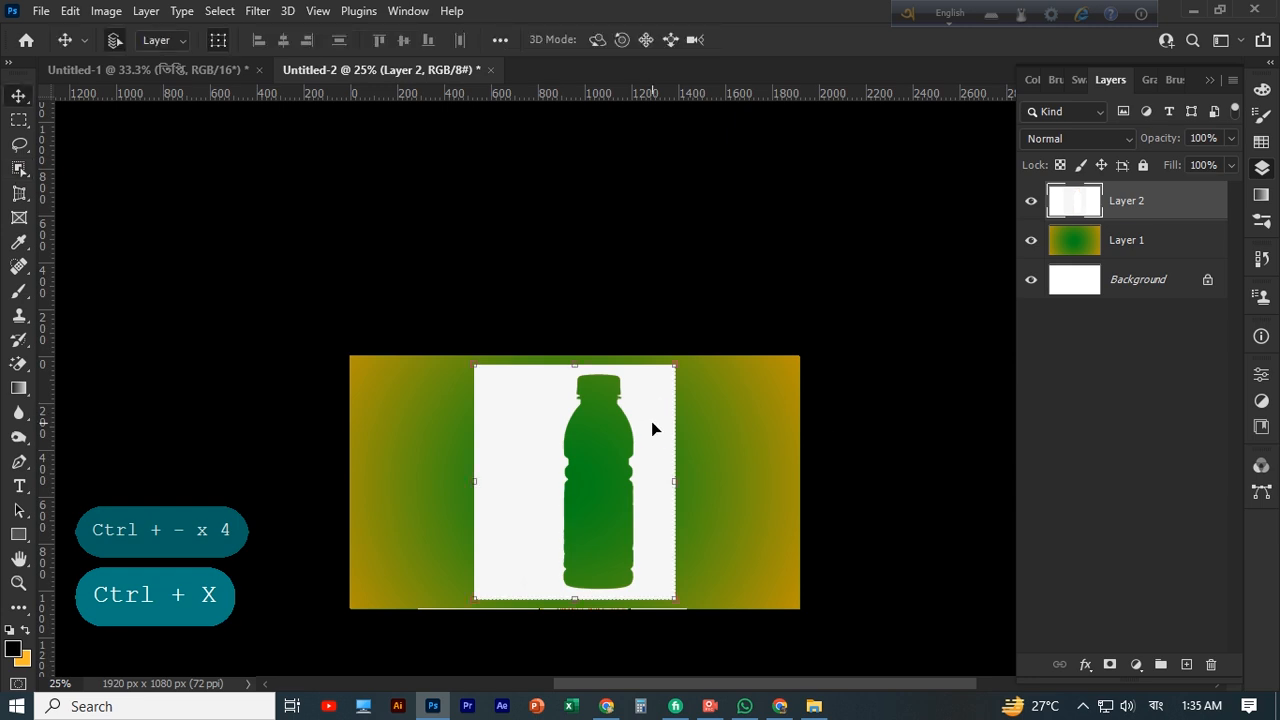
key(Delete)
key(ctrl+plus)
key(ctrl+plus)
drag(677, 418, 655, 394)
key(ctrl+v)
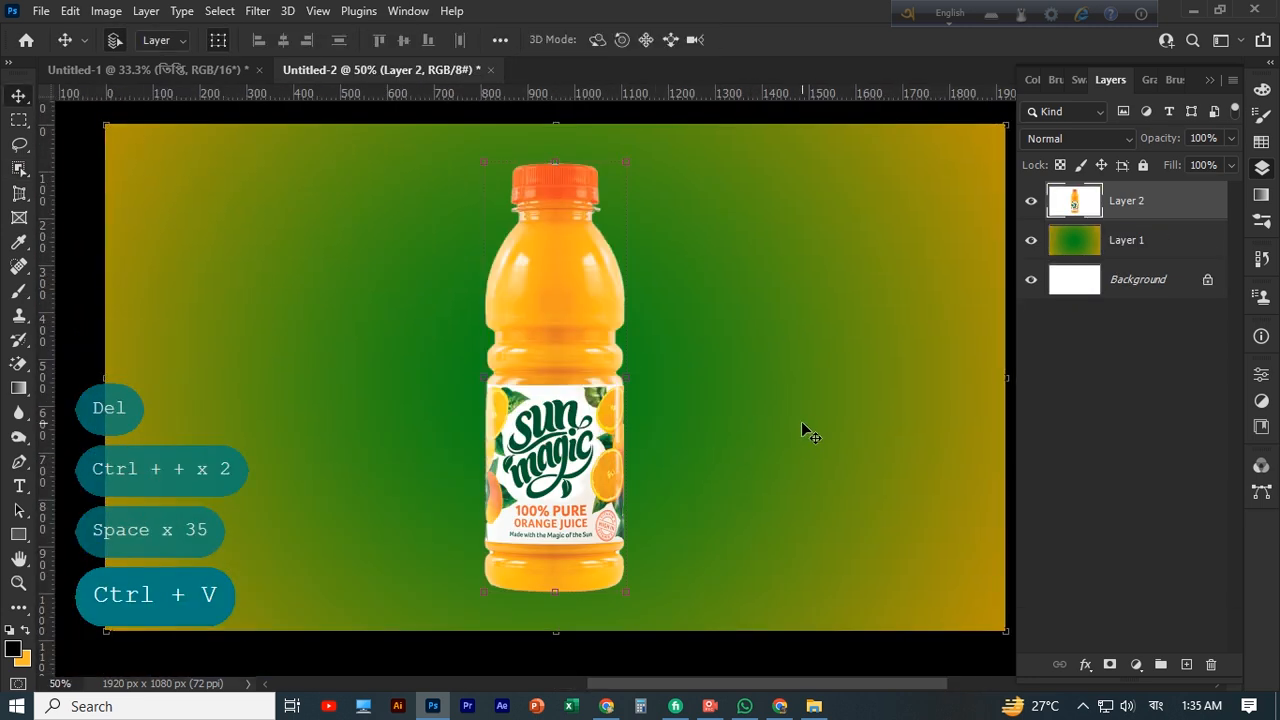
Step: Add a Curves adjustment clipped to the bottle layer and pull the RGB curve down to deepen its tones
click(1137, 664)
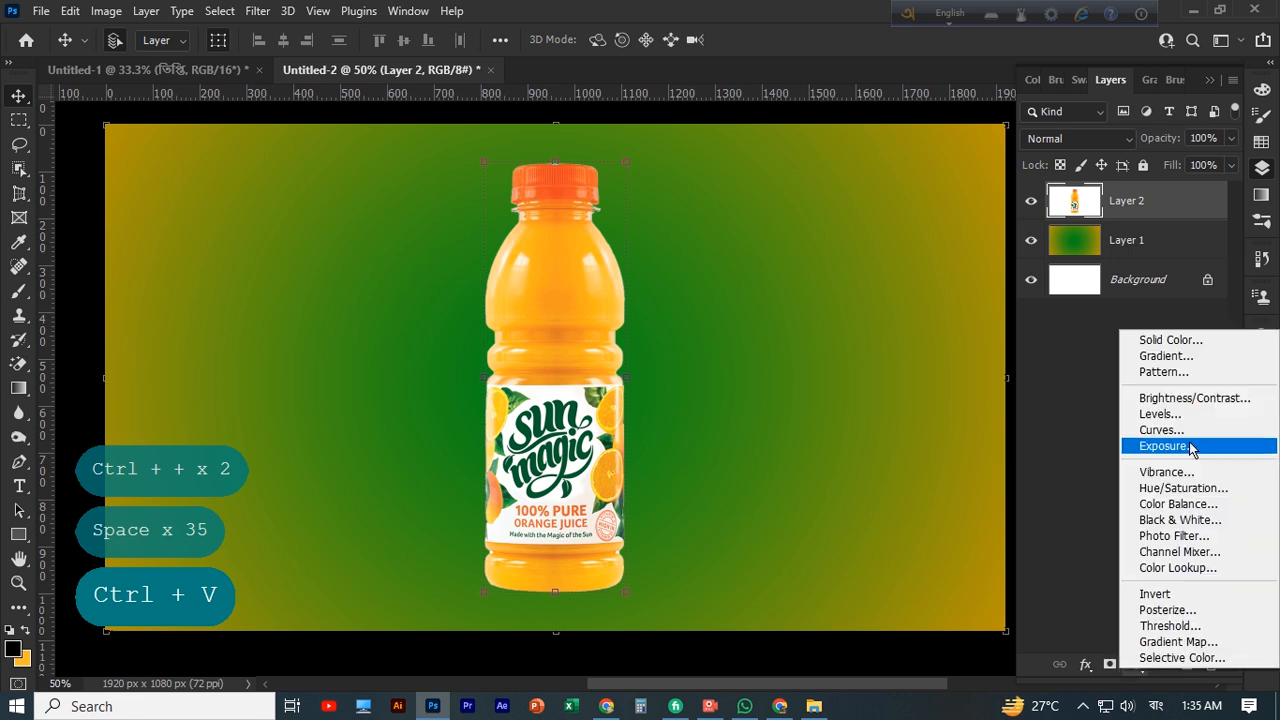
click(1195, 431)
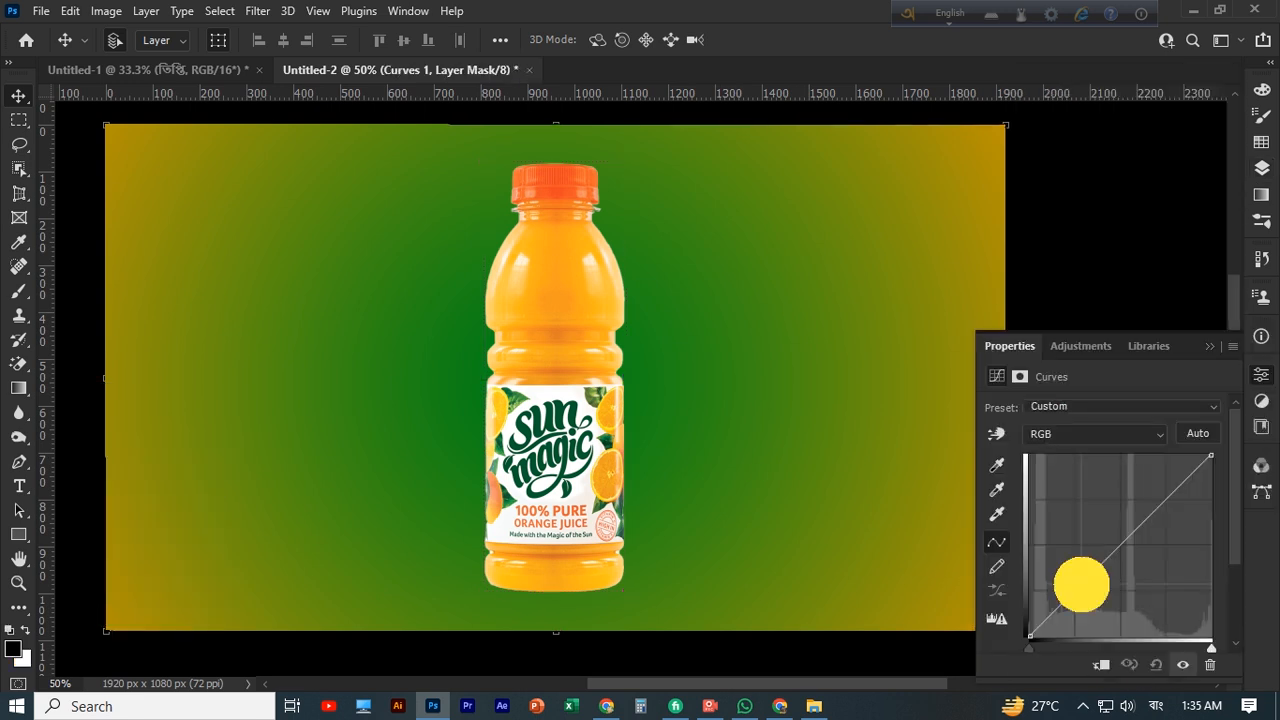
drag(1080, 586, 1092, 619)
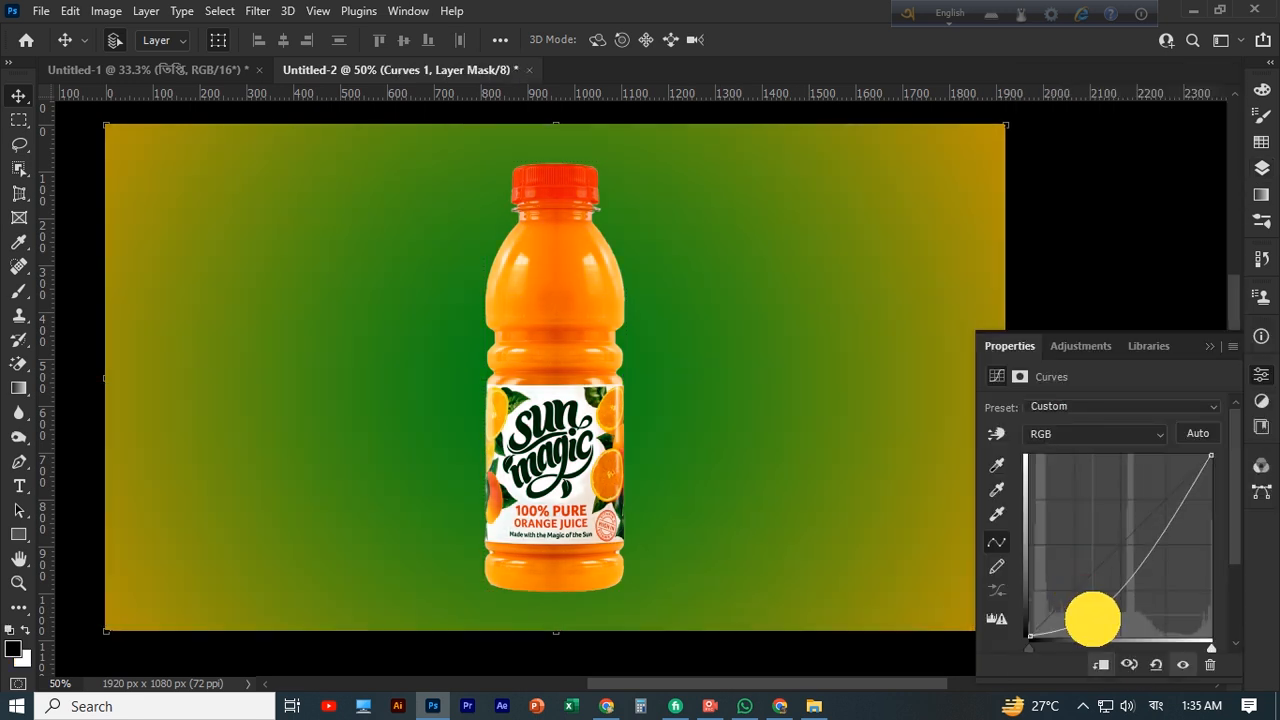
click(1209, 346)
click(1261, 168)
Step: Convert the bottle's Layer 2 to a smart object
click(1162, 250)
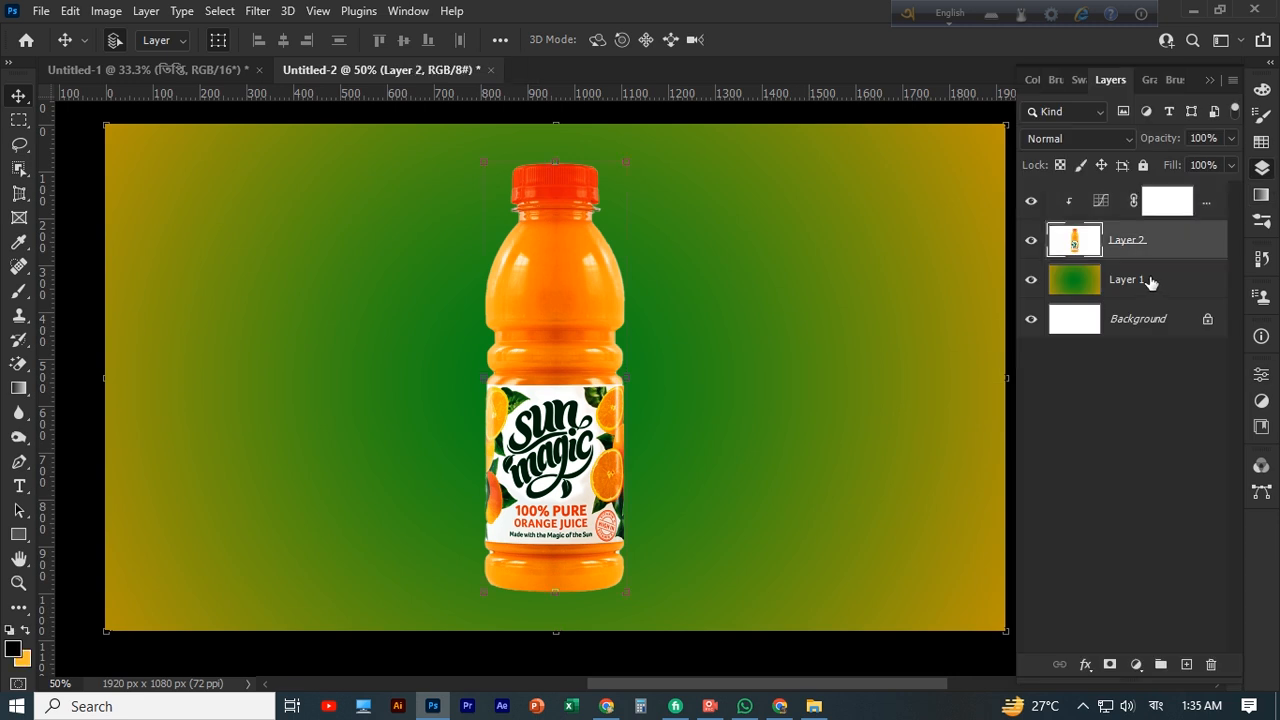
scroll(957, 334, down, 1)
scroll(763, 423, up, 3)
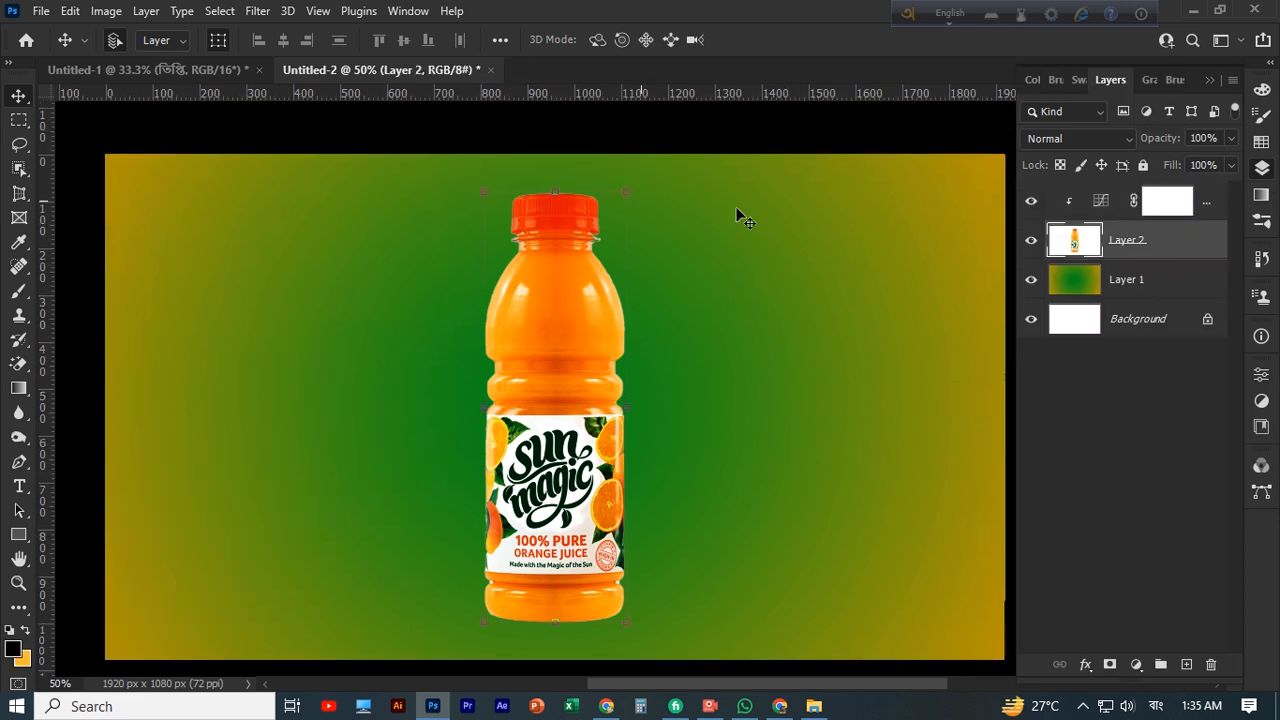
right_click(1163, 248)
click(973, 262)
Step: Scale the bottle proportionally to 82.47% and move it to the left half of the canvas at about X 651, Y 522 px
key(ctrl+t)
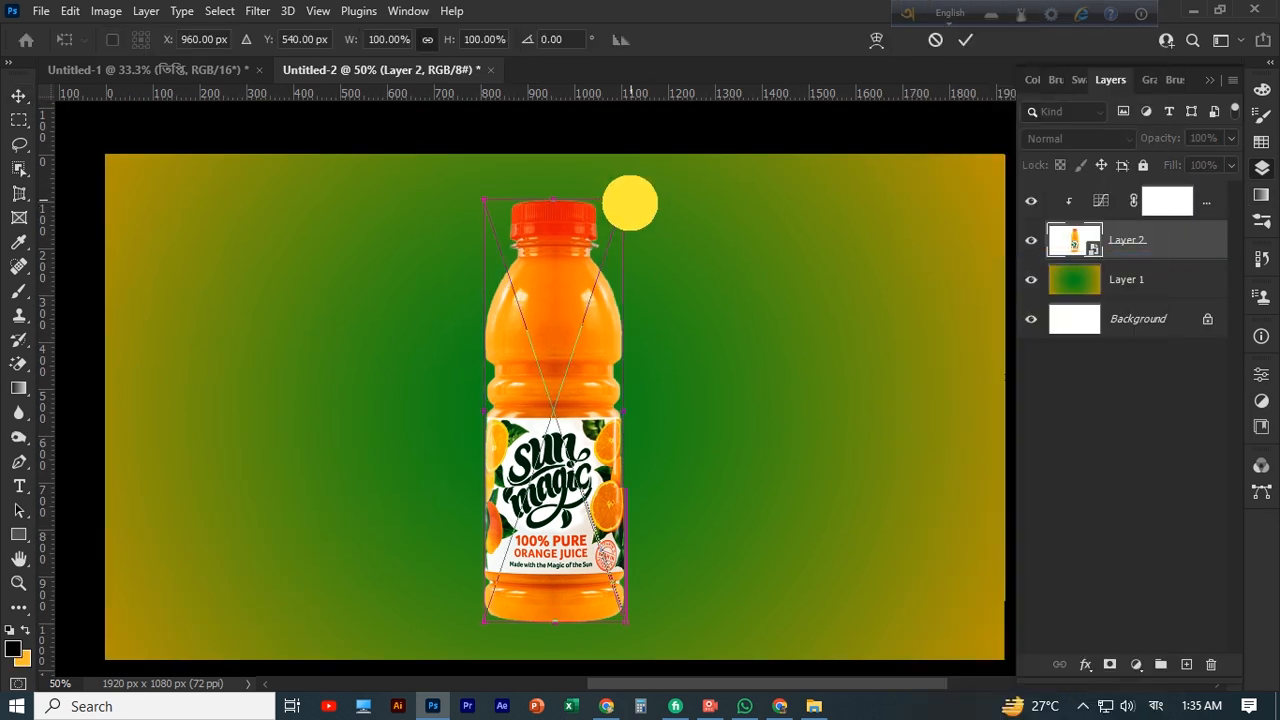
drag(629, 200, 600, 207)
drag(553, 416, 552, 378)
scroll(683, 429, up, 2)
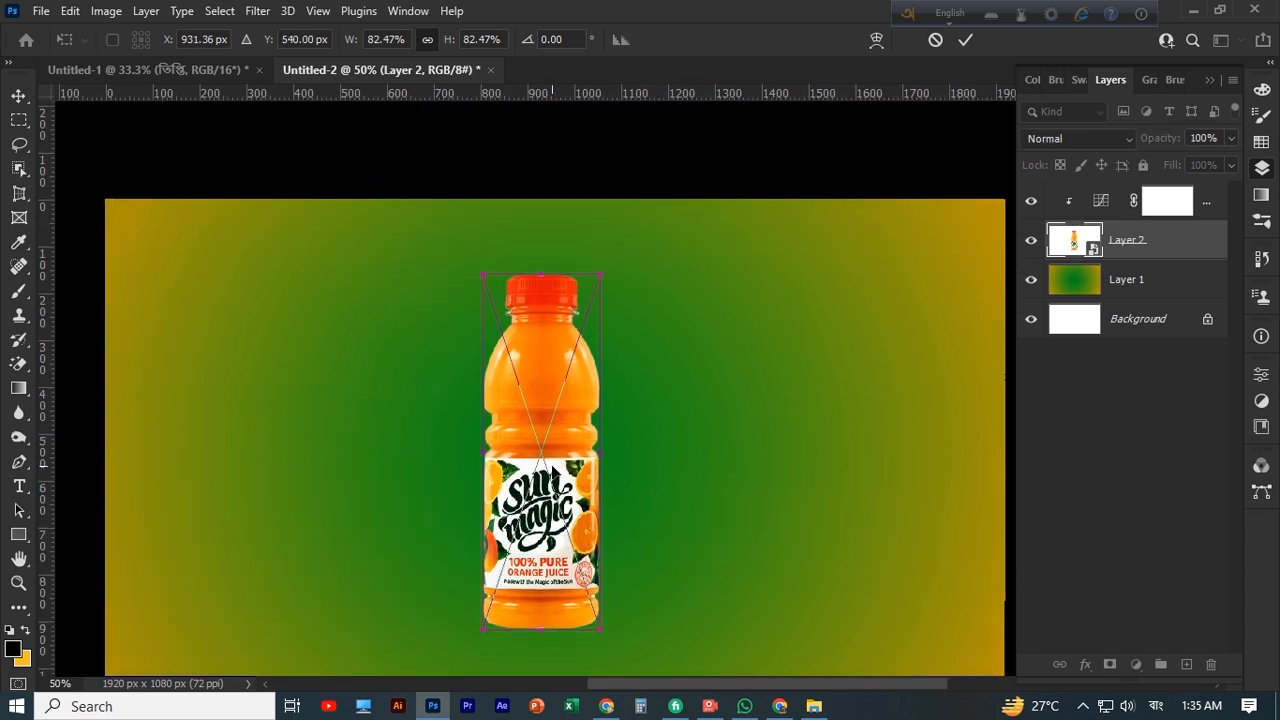
drag(553, 466, 423, 457)
scroll(668, 414, down, 1)
click(924, 86)
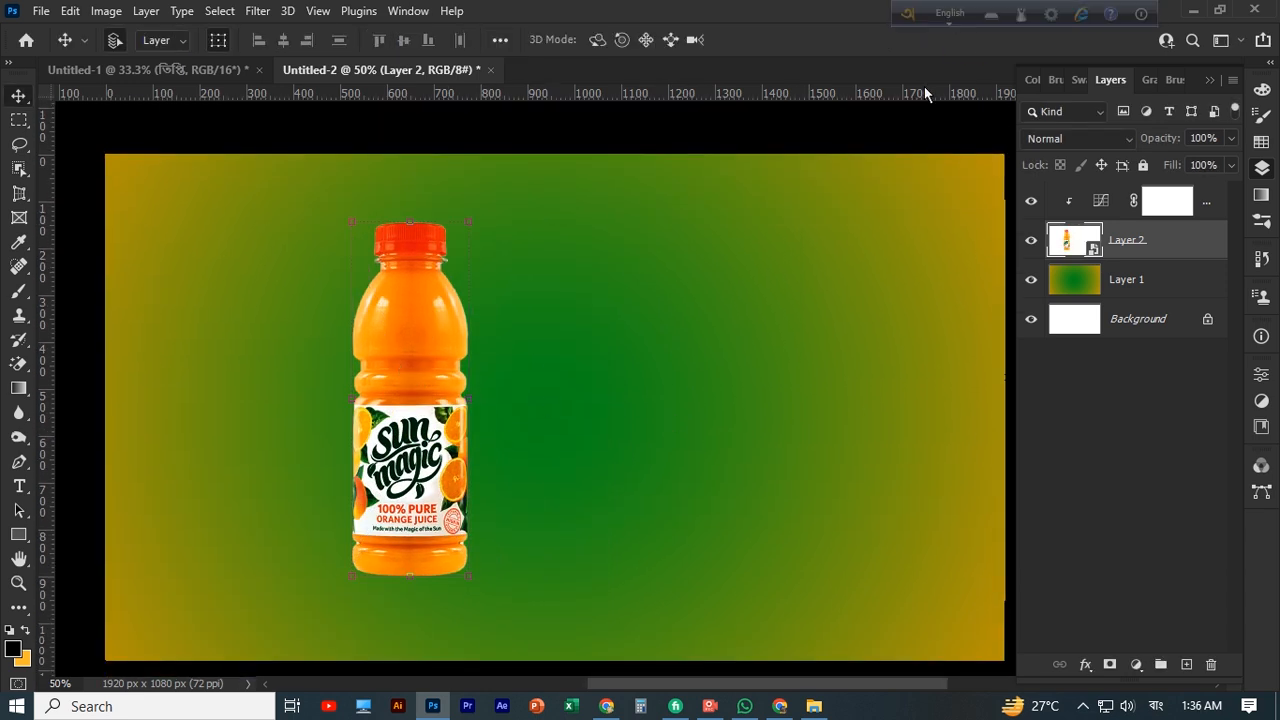
Step: Duplicate the bottle layer and flip the lower copy, Layer 2, vertically
key(ctrl+j)
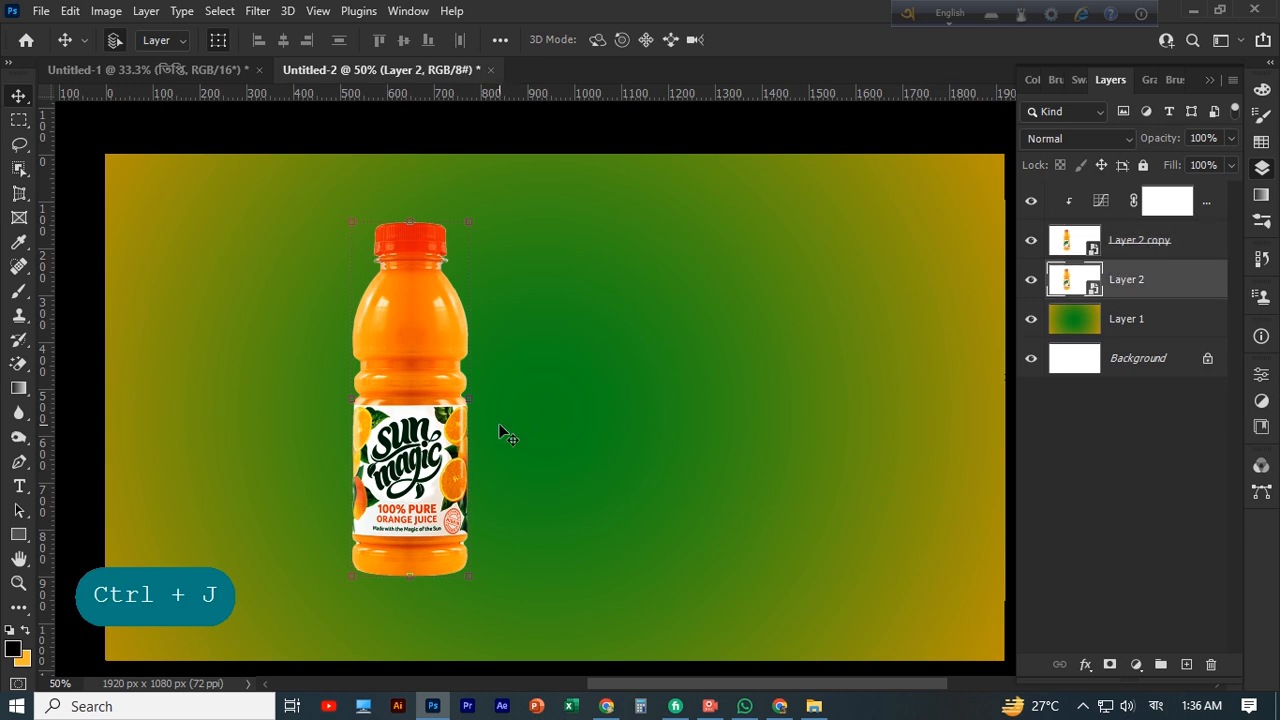
key(ctrl+t)
right_click(412, 422)
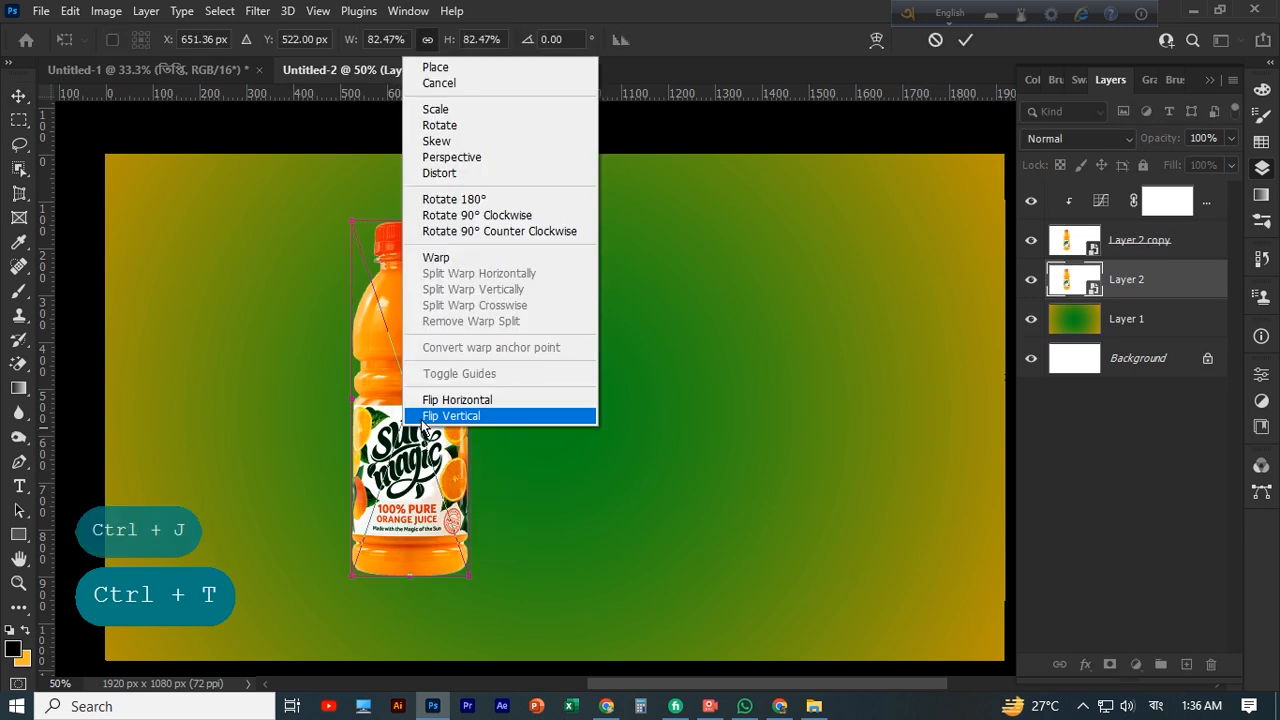
click(464, 394)
Step: Place the flipped copy directly beneath the upright bottle's base as a reflection and rotate it to -0.78°
scroll(432, 341, down, 1)
drag(432, 341, 577, 496)
drag(632, 341, 505, 642)
drag(567, 446, 426, 645)
key(ctrl+plus)
key(space)
drag(600, 597, 760, 501)
mouse_move(515, 570)
mouse_down()
mouse_move(486, 586)
mouse_move(503, 583)
mouse_up()
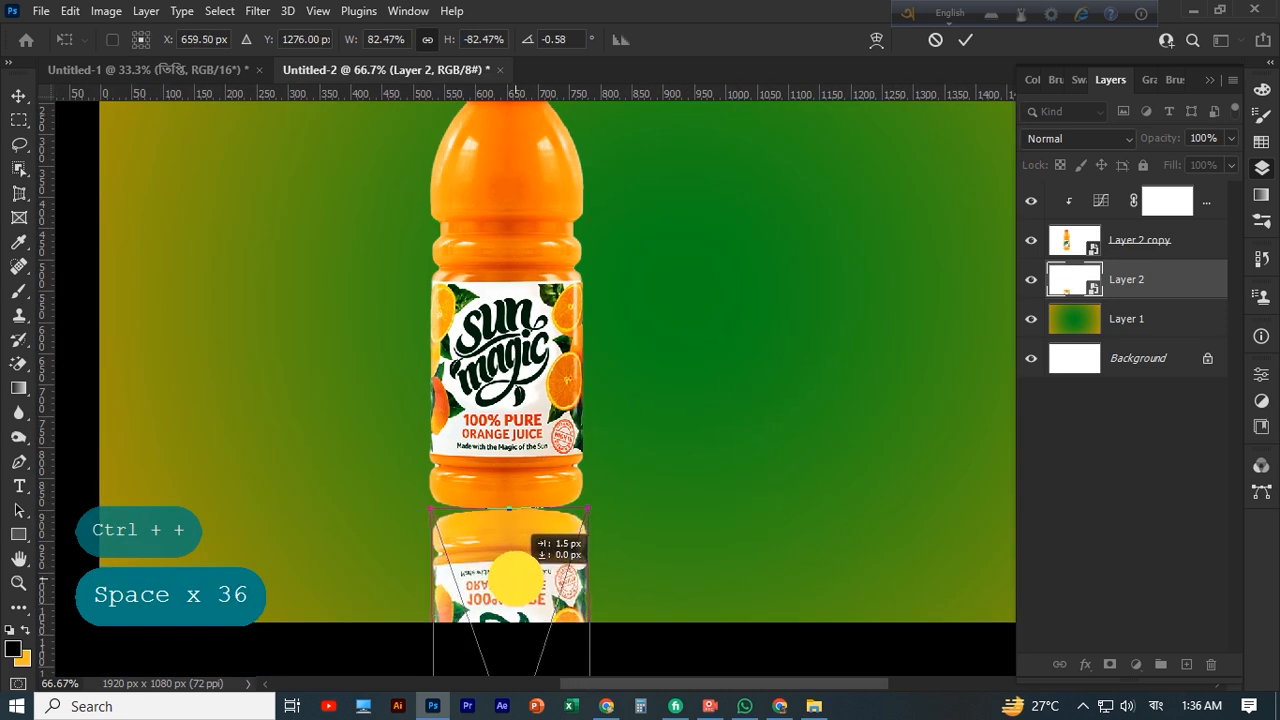
drag(620, 492, 629, 485)
click(966, 40)
Step: Start transforming the flipped bottle reflection on Layer 2 and apply an Arch warp to it
scroll(837, 457, down, 1)
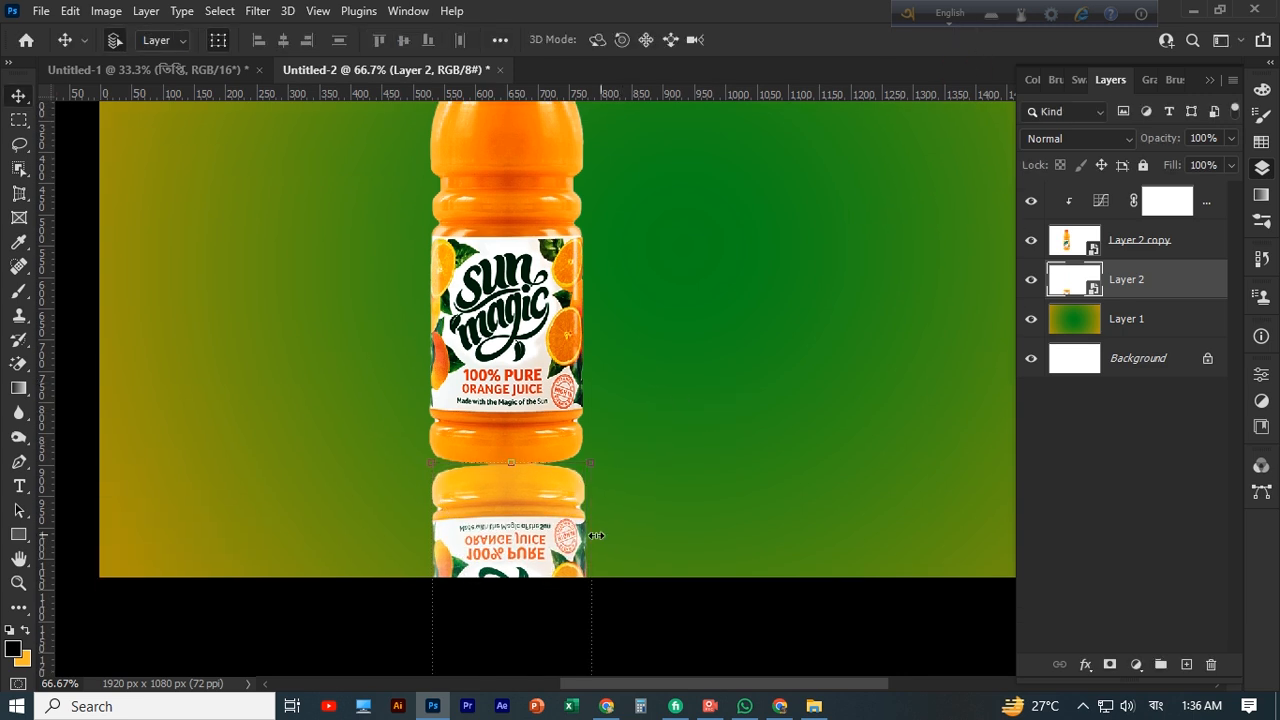
click(837, 457)
click(503, 547)
key(ctrl+t)
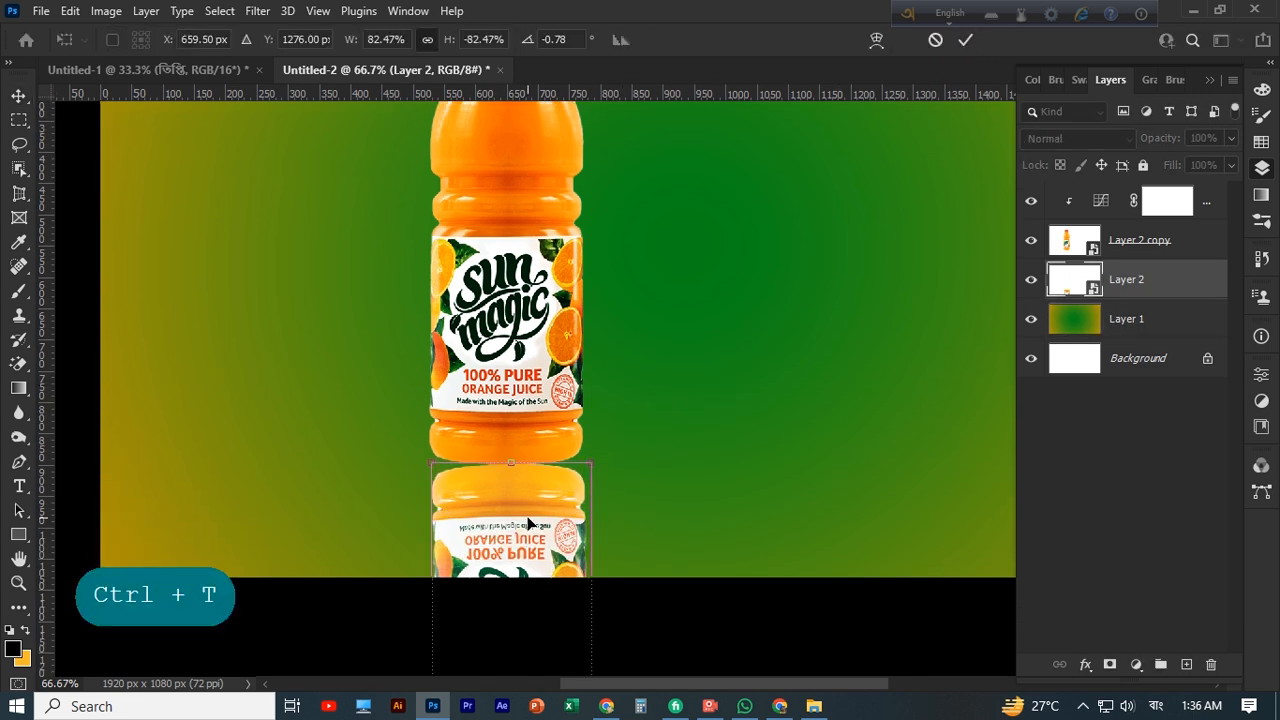
right_click(528, 514)
click(876, 42)
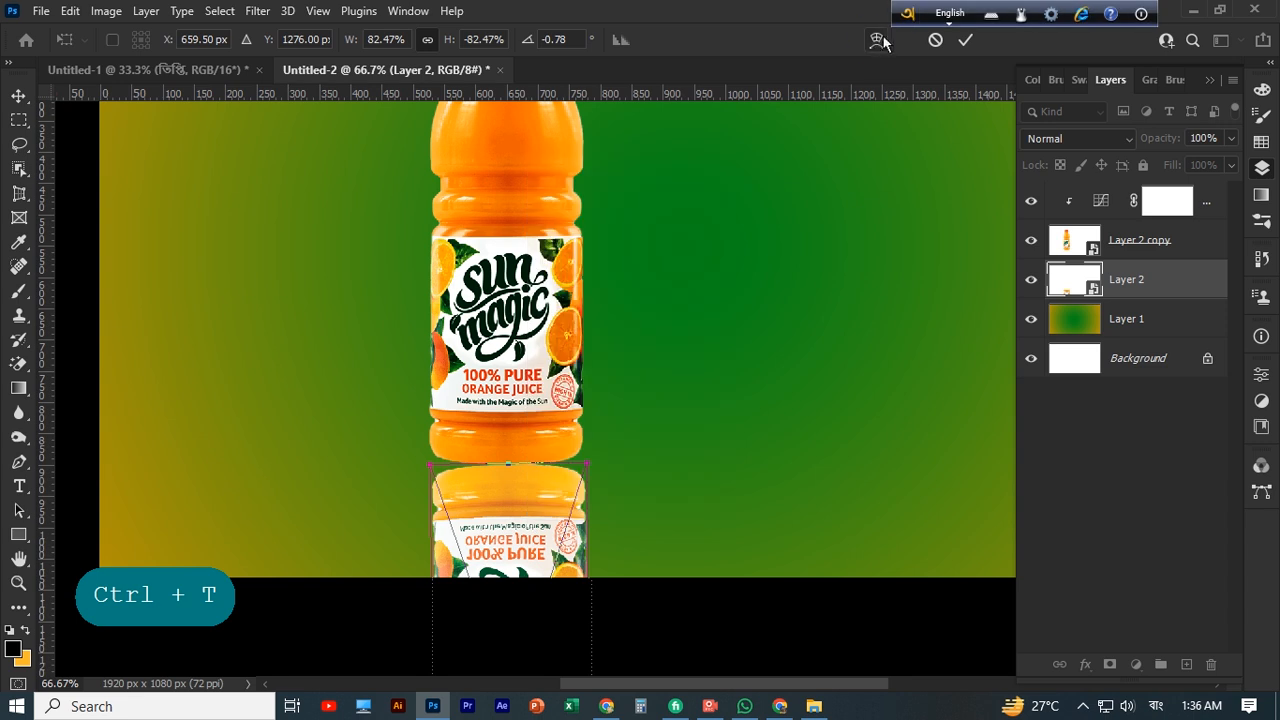
click(879, 41)
click(507, 39)
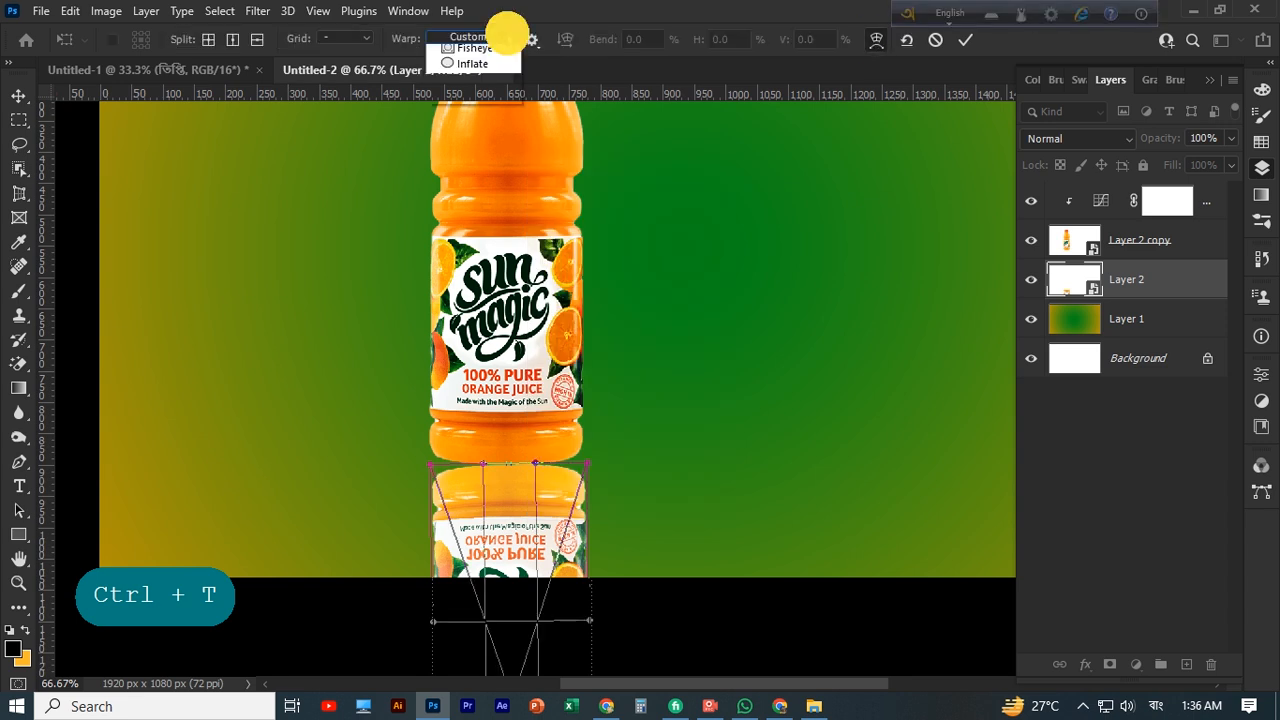
click(487, 152)
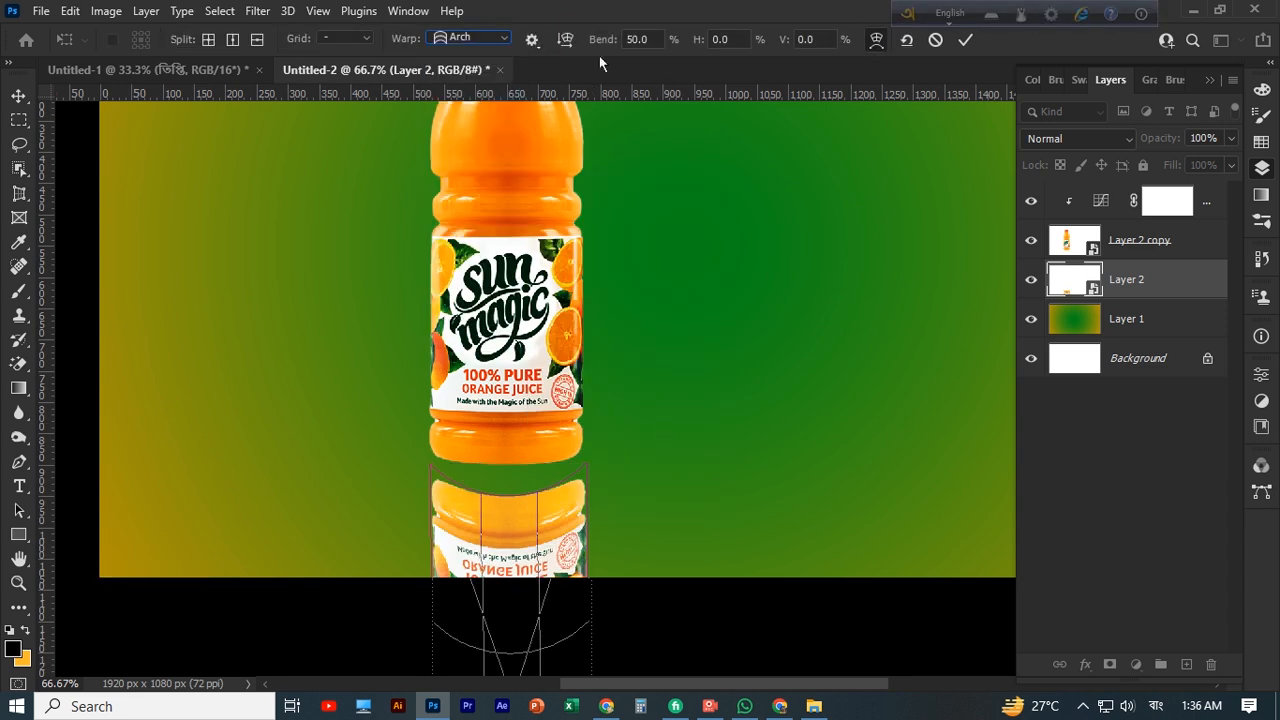
Step: Set the Arch warp's bend to 10.5% and move the warped reflection up against the bottle's base
drag(603, 40, 262, 110)
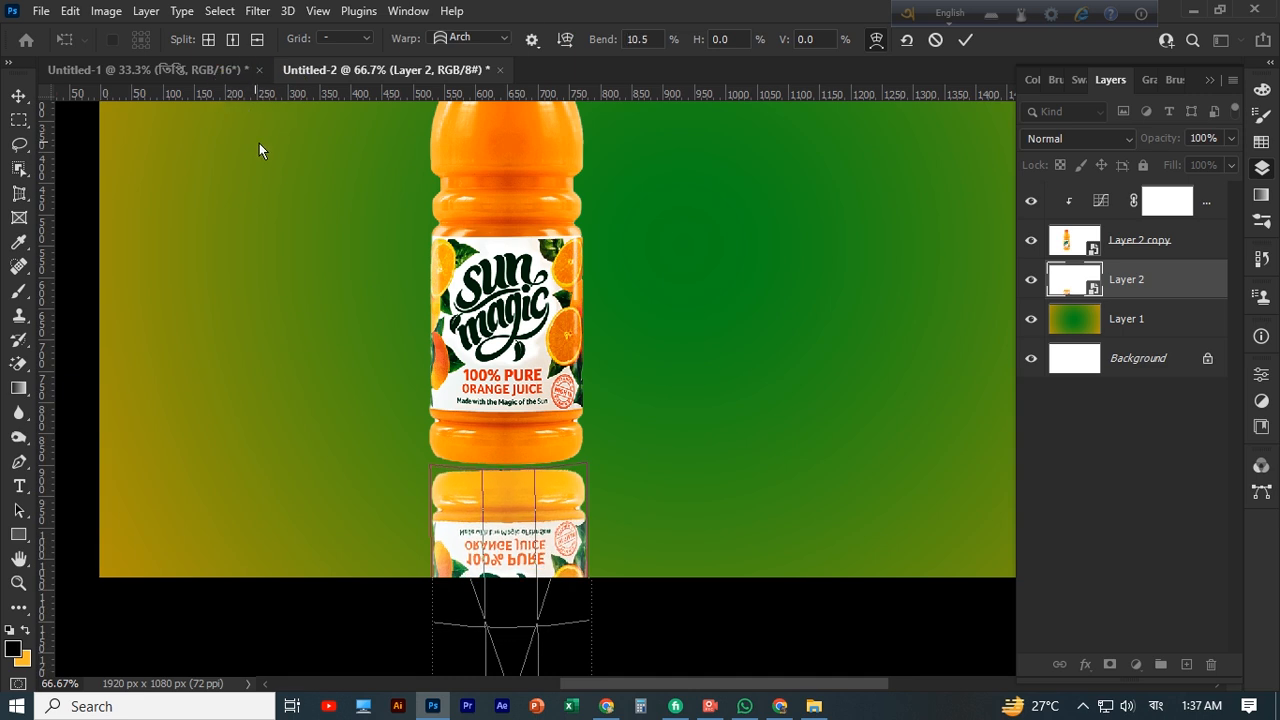
drag(510, 545, 513, 542)
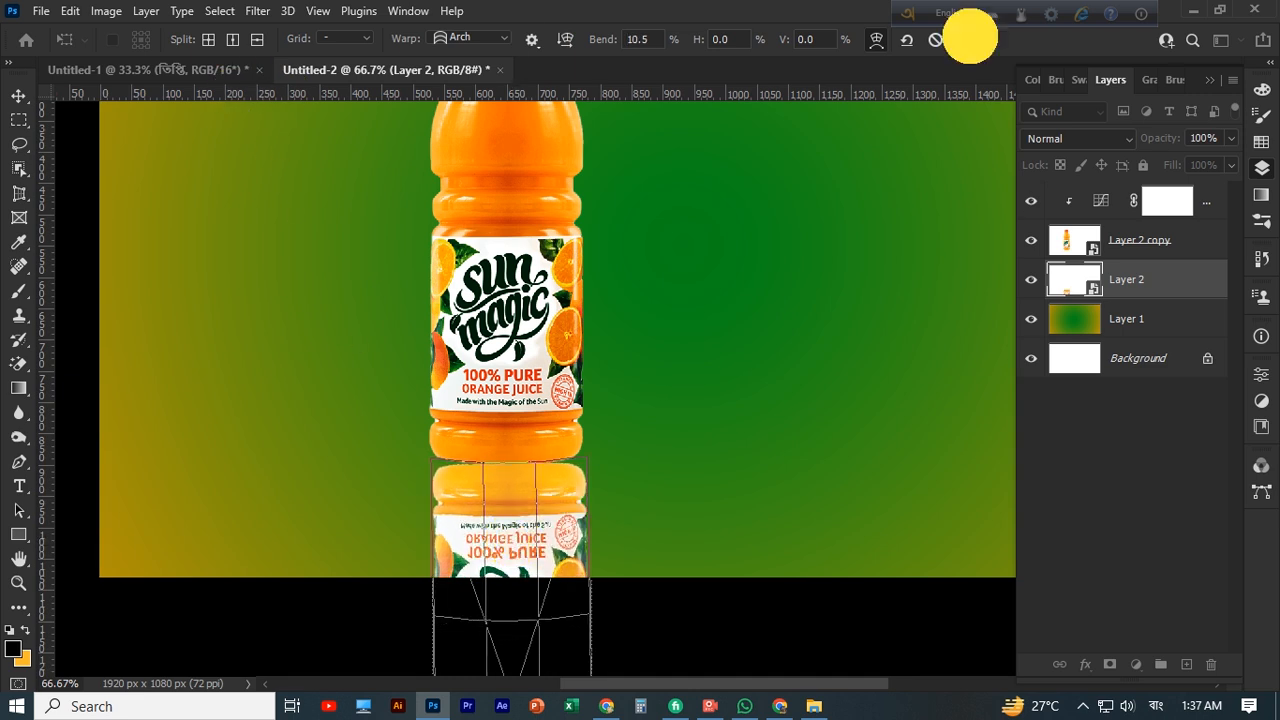
click(968, 38)
scroll(709, 382, down, 2)
click(709, 382)
Step: Nudge the Layer 2 reflection slightly left beneath the bottle
click(537, 505)
scroll(523, 508, down, 1)
key(Left)
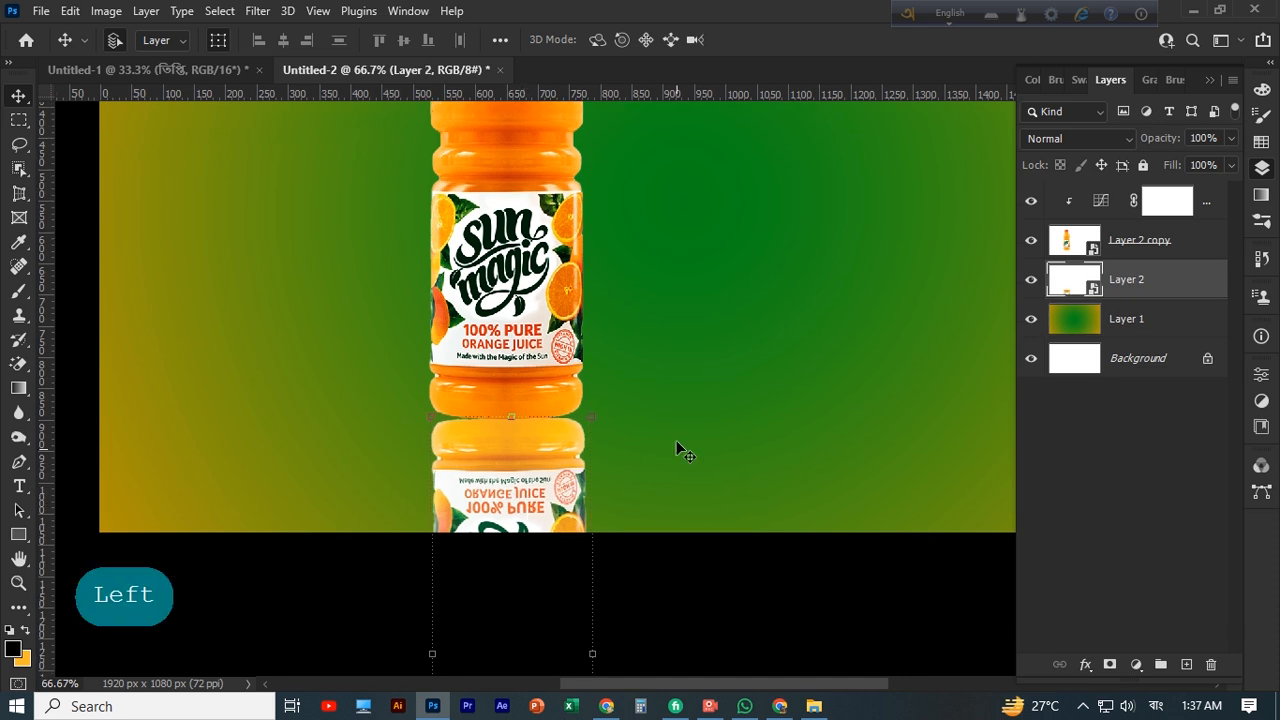
click(677, 443)
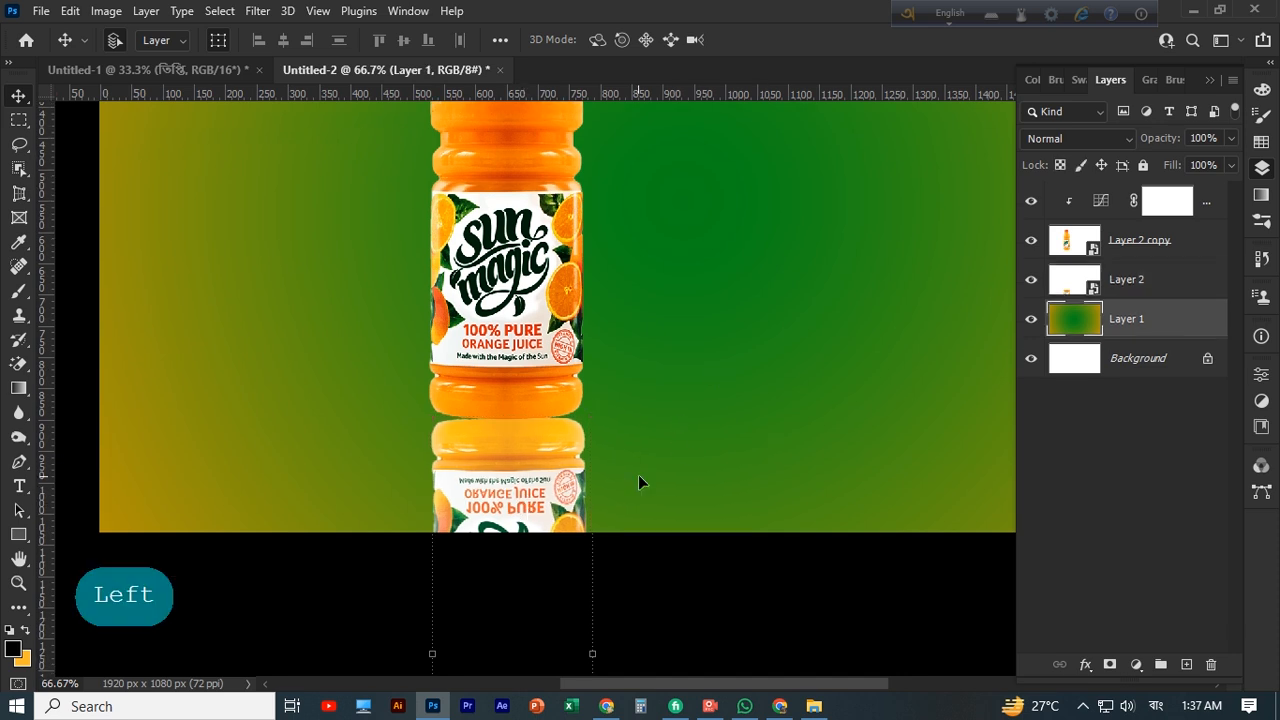
Step: Rotate the reflection to 0.32° and nudge it further left to about X 654.59 px
click(527, 476)
key(ctrl+t)
drag(603, 414, 607, 417)
key(Left)
key(Left)
key(Left)
key(Left)
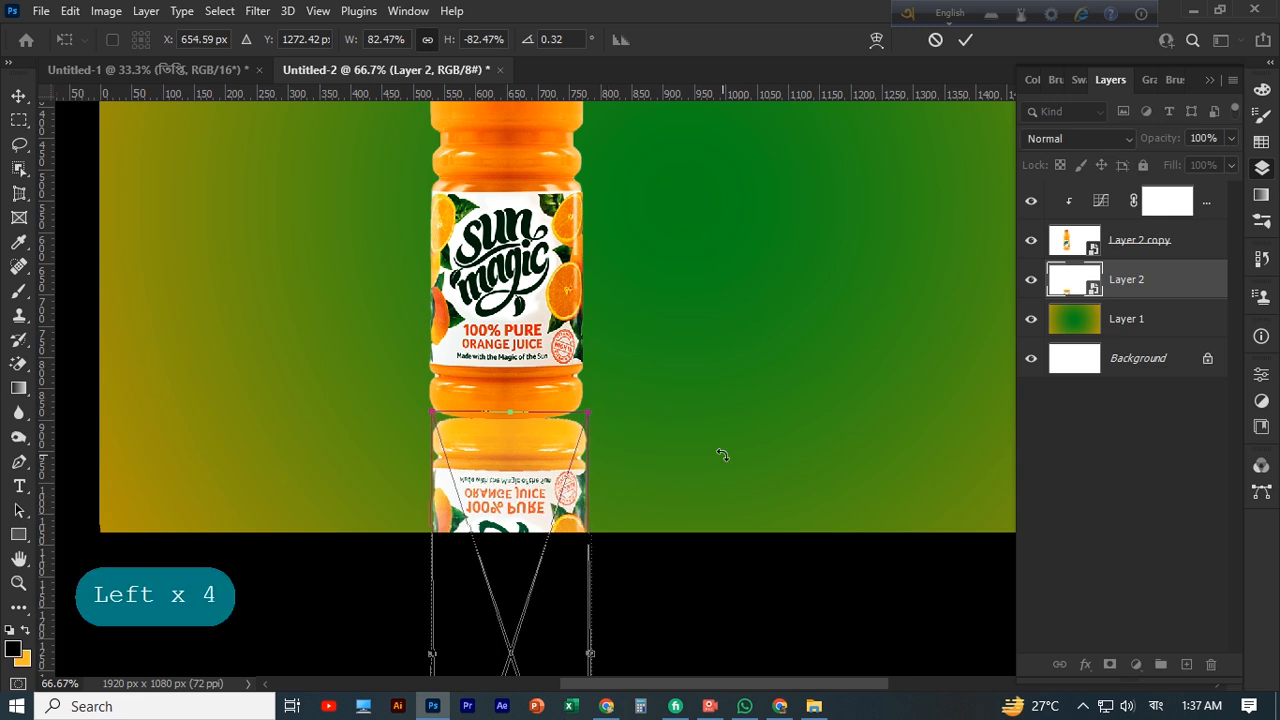
Step: Rotate the reflection slightly counterclockwise so its edges line up with the upright bottle, and apply the transform
scroll(509, 467, down, 2)
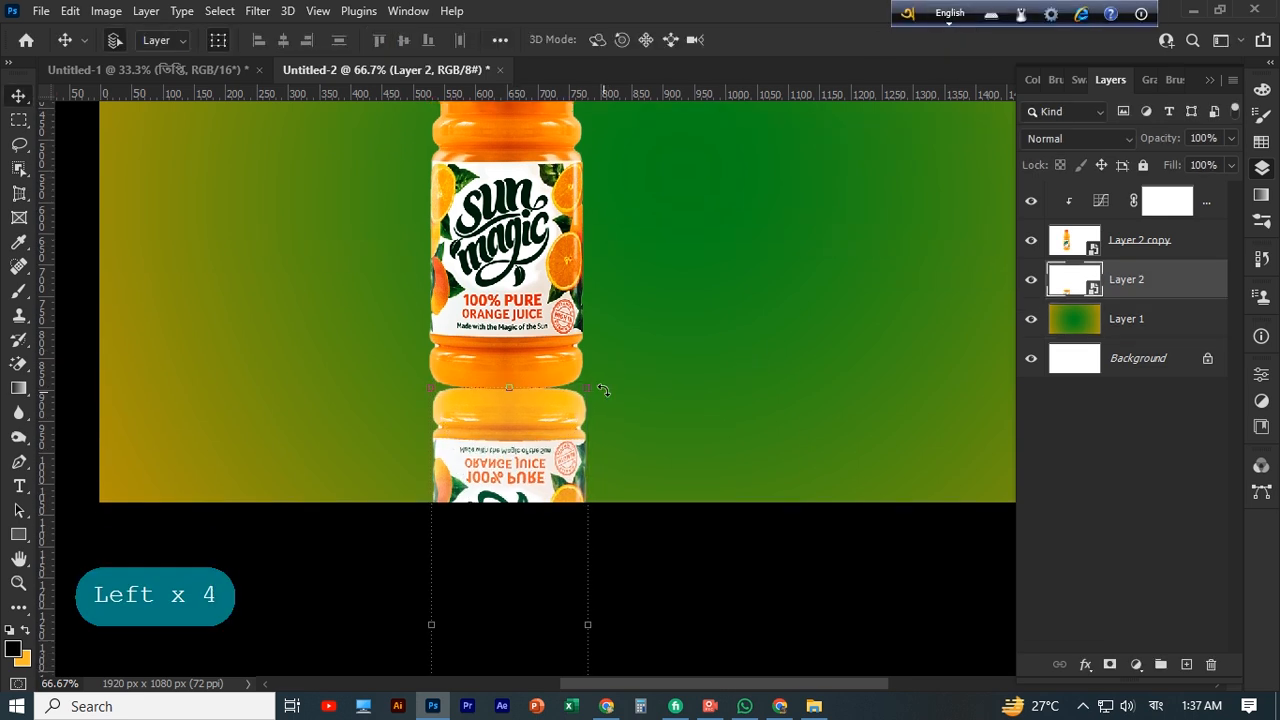
drag(604, 382, 606, 378)
click(965, 40)
click(837, 280)
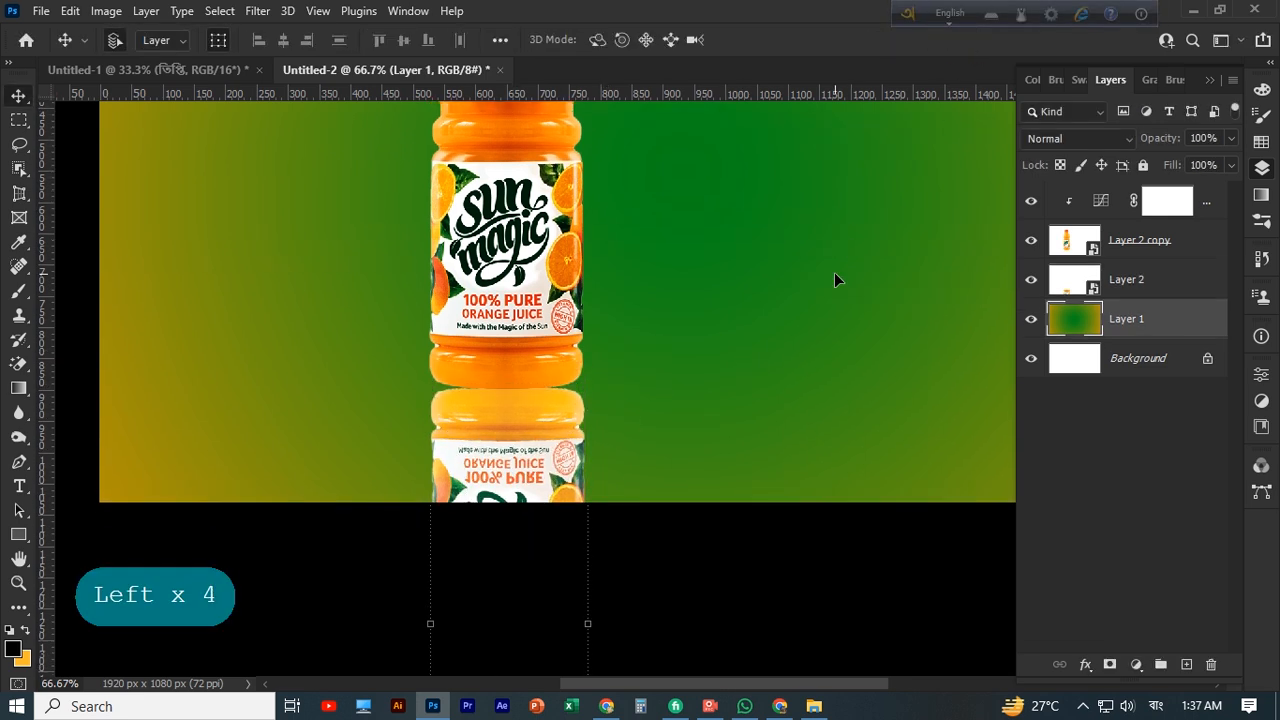
Step: Duplicate the Curves adjustment layer, move the copy directly above Layer 2 and clip it to the reflection
key(shift)
key(alt)
click(1203, 202)
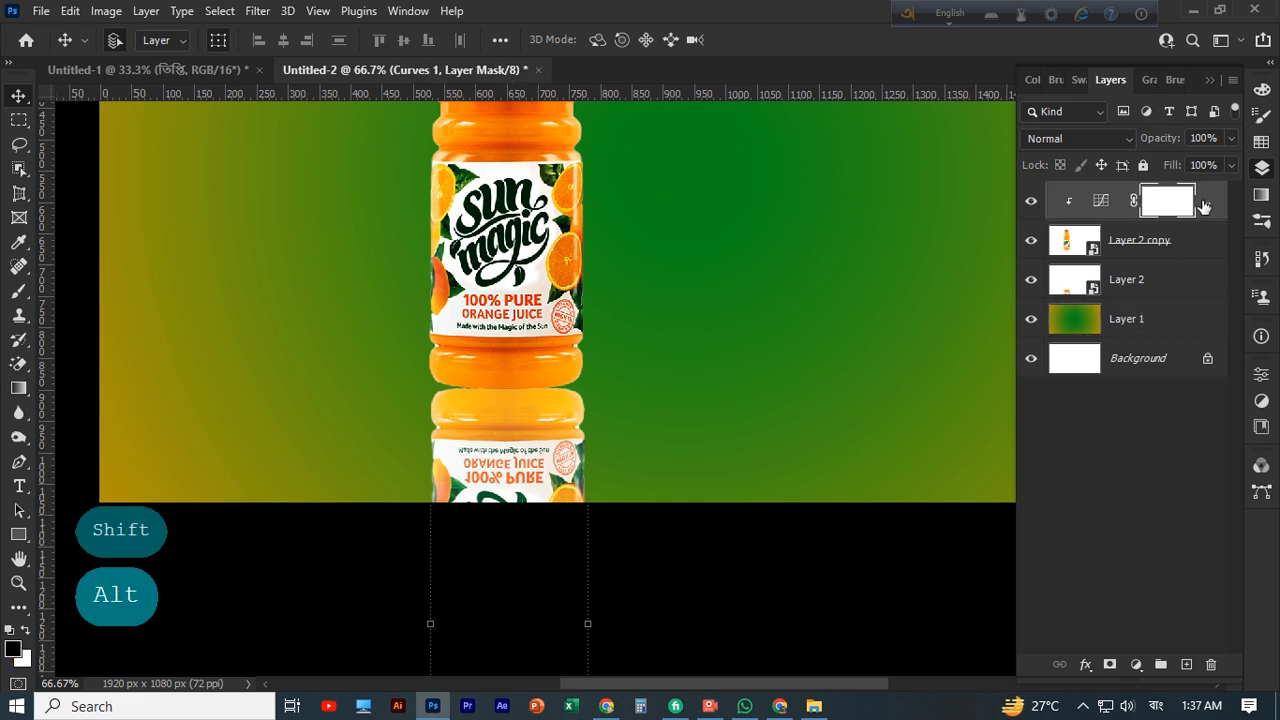
key(ctrl+j)
drag(1203, 202, 1195, 283)
right_click(1198, 280)
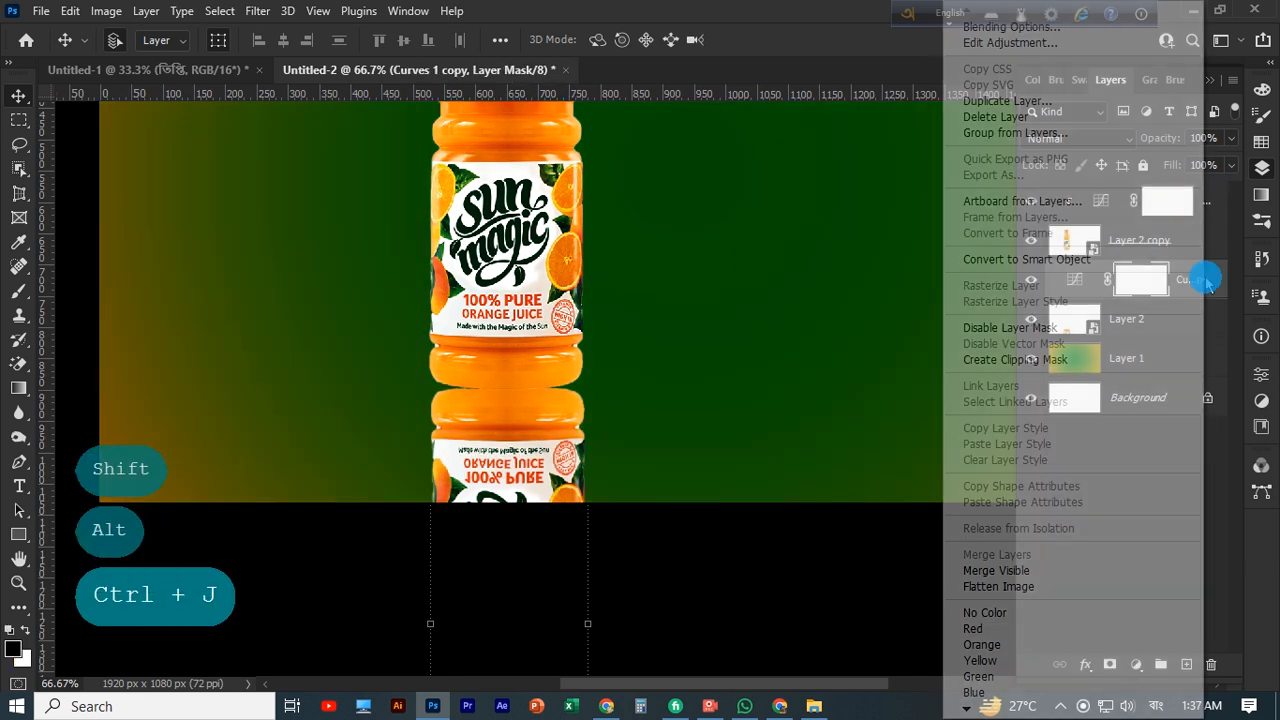
click(1031, 358)
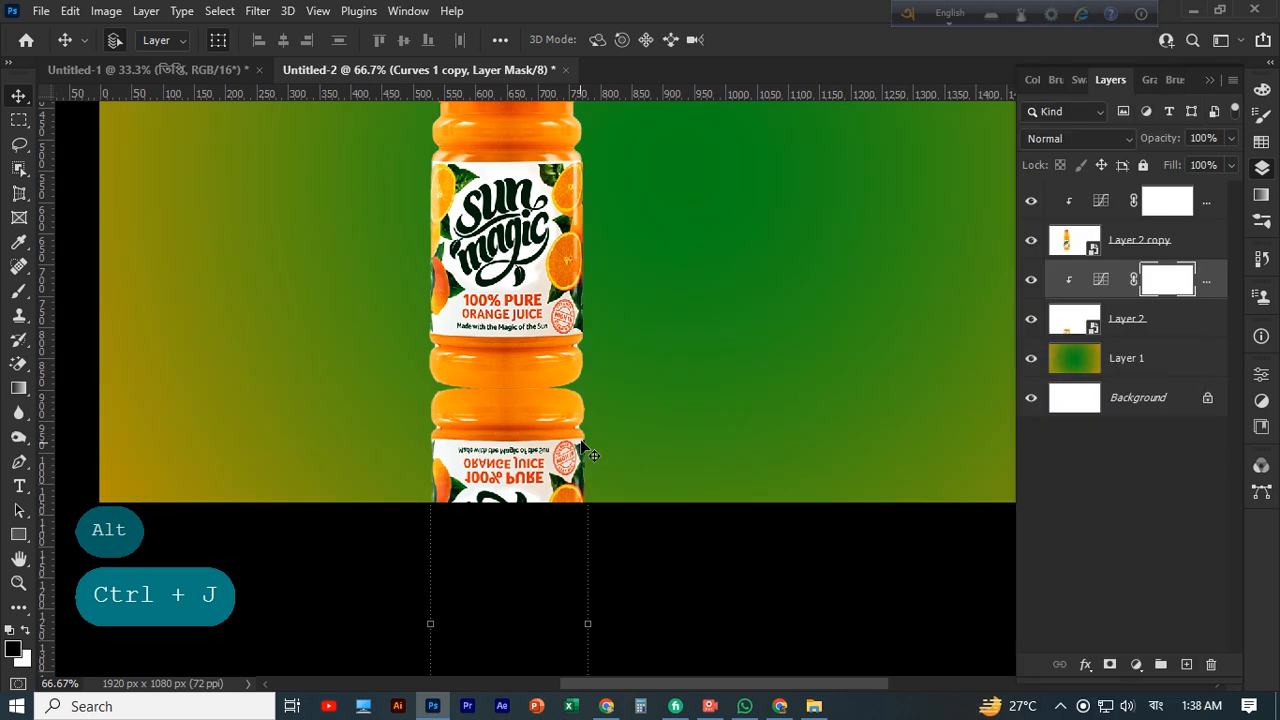
Step: Add a new layer above the reflection's Curves adjustment, beneath the upright bottle, and release its clipping mask
click(1155, 332)
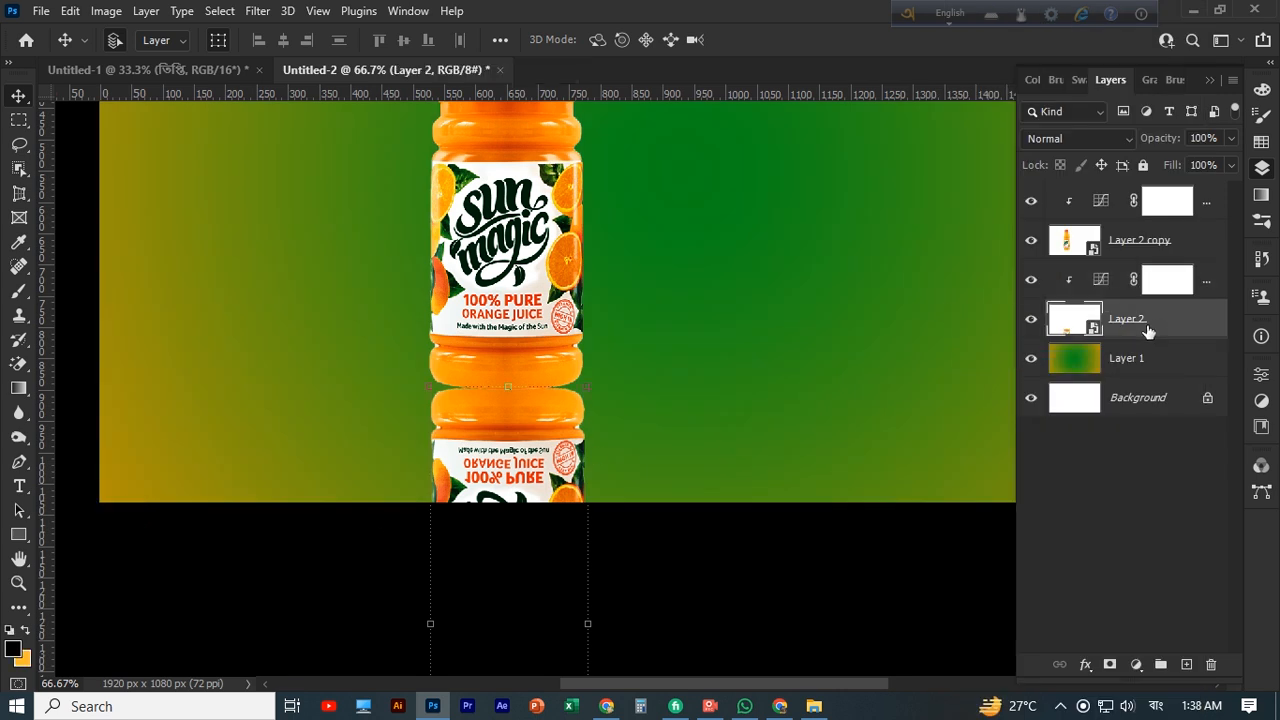
click(22, 292)
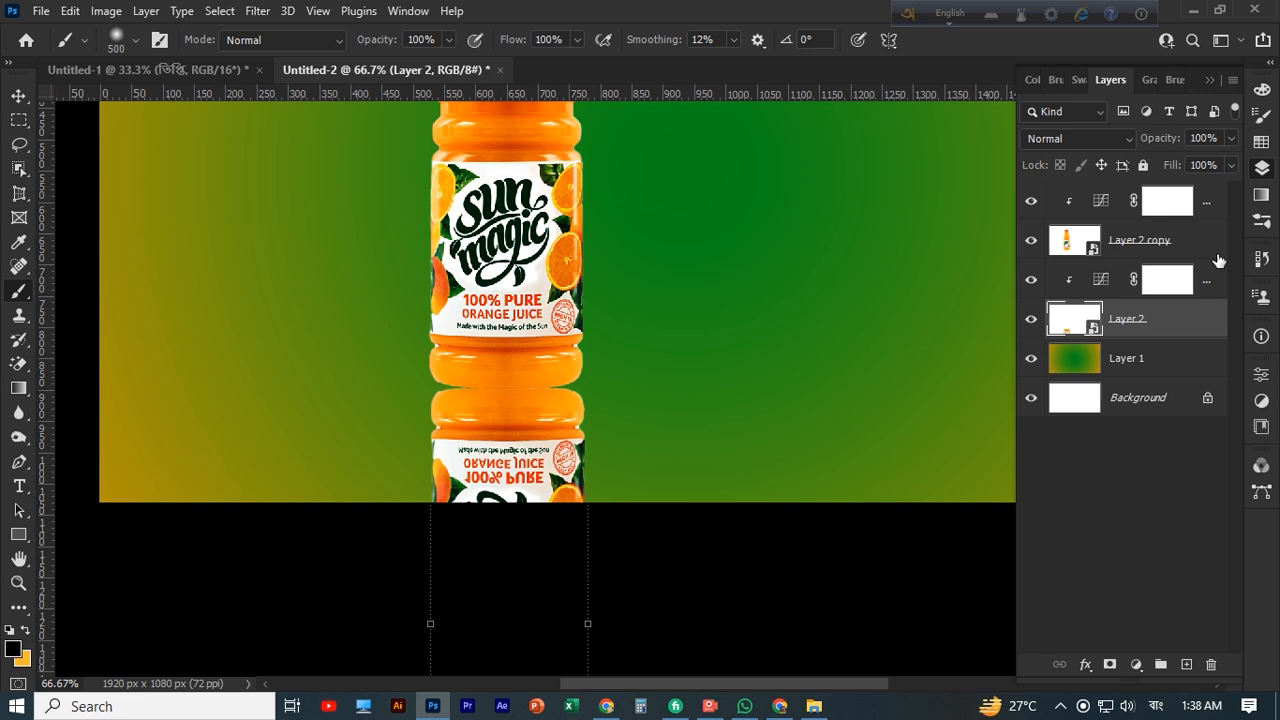
click(1187, 664)
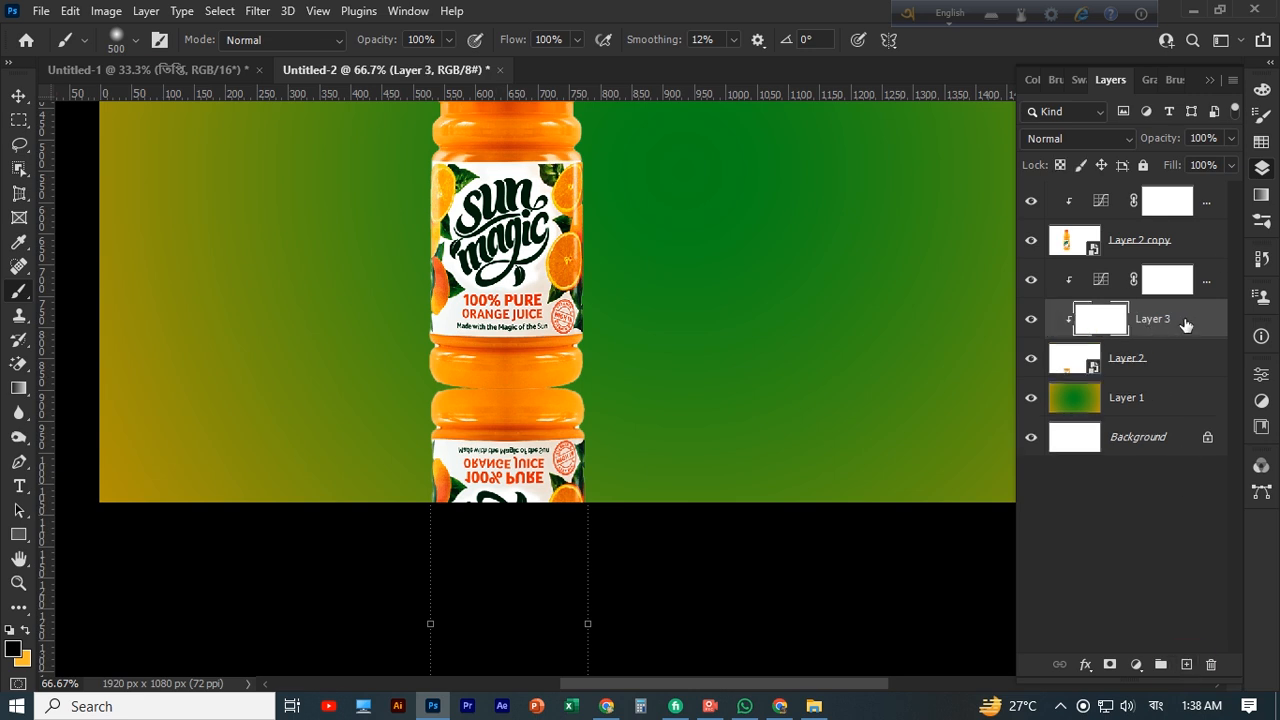
drag(1185, 325, 1182, 279)
right_click(1182, 279)
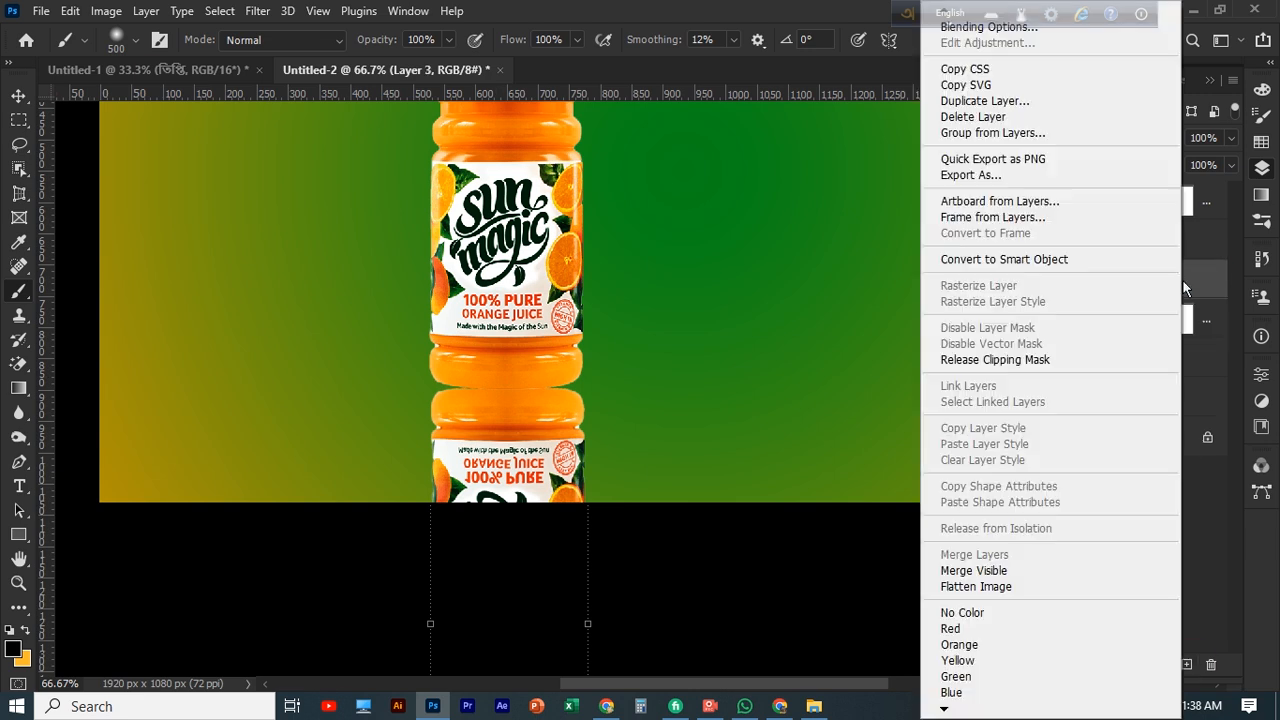
click(996, 360)
Step: Paint a single soft black dab with the 500 px brush on Layer 3, centred behind the bottle's label
click(506, 378)
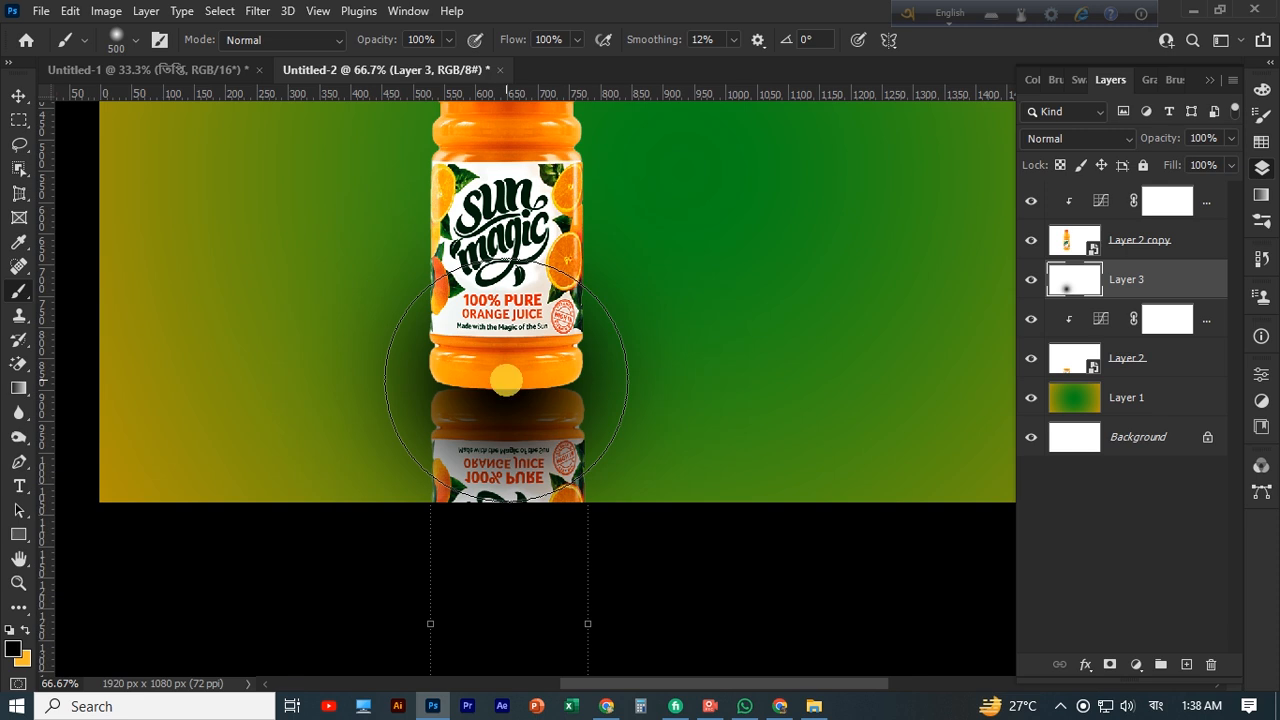
key(ctrl+z)
click(506, 267)
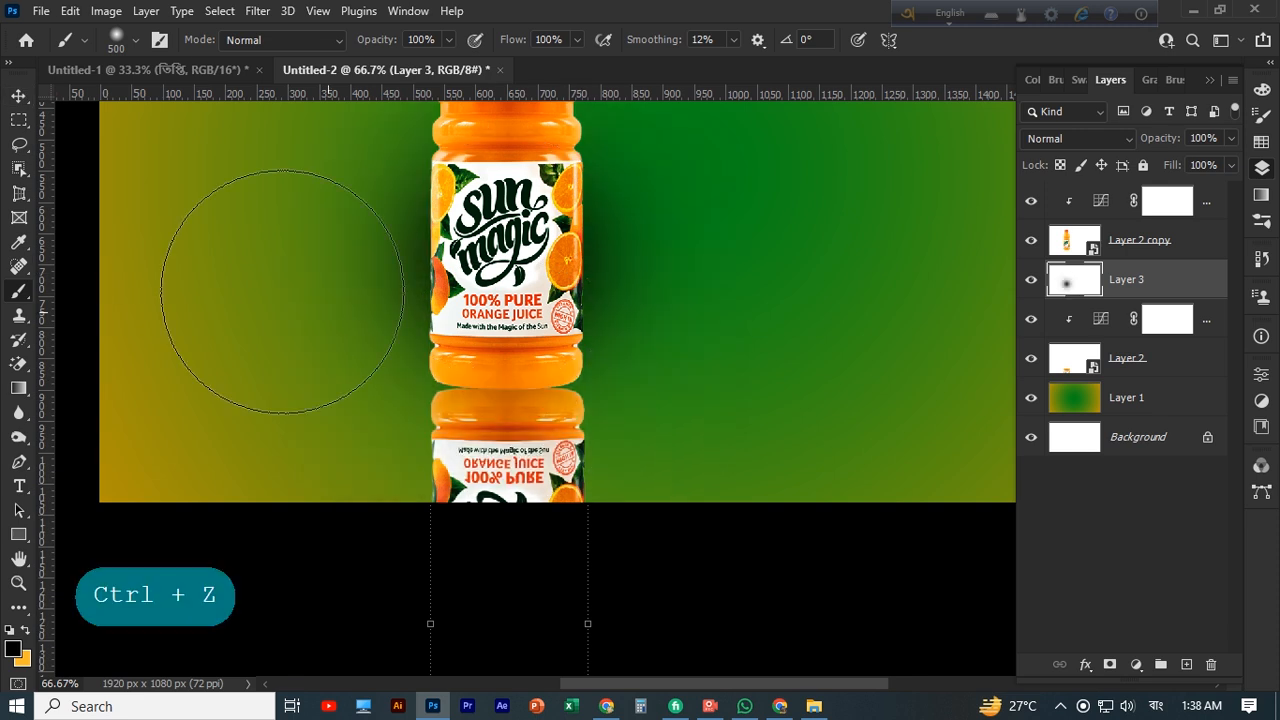
key(v)
key(ctrl+minus)
key(ctrl+minus)
key(ctrl+minus)
drag(600, 332, 588, 298)
key(ctrl+z)
click(1175, 278)
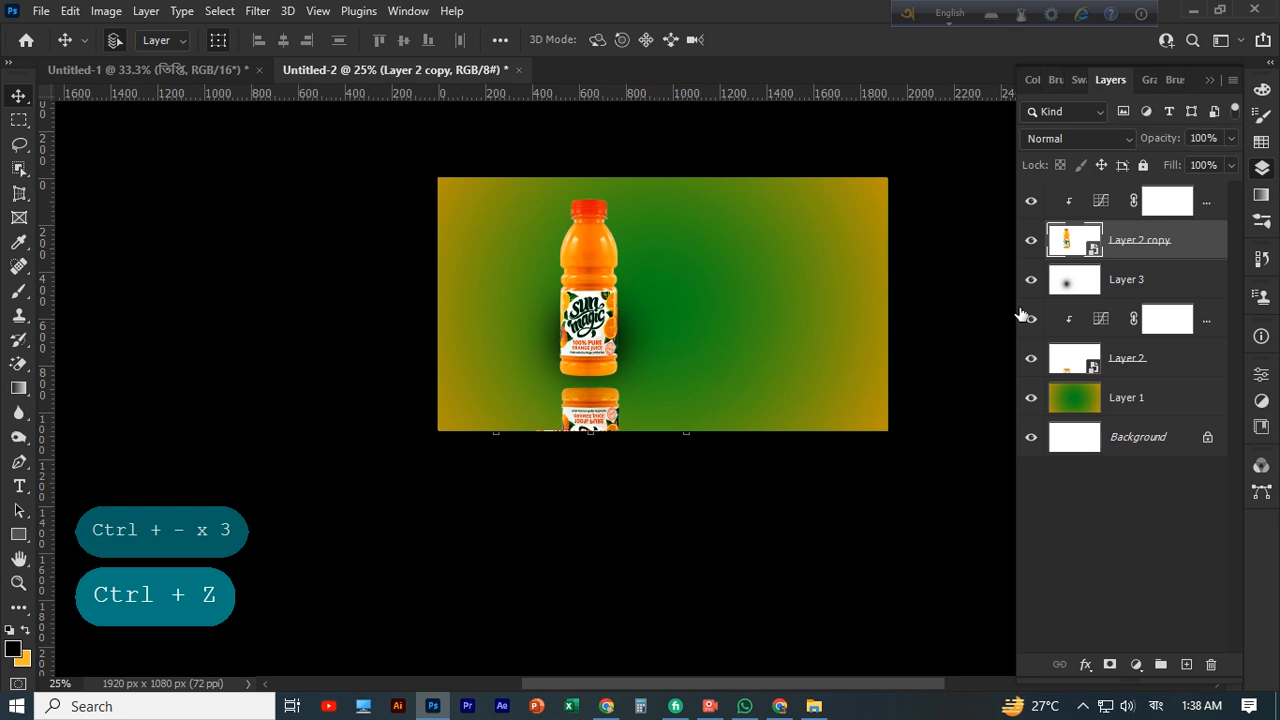
key(ctrl+z)
key(ctrl+z)
drag(684, 328, 714, 314)
key(ctrl+z)
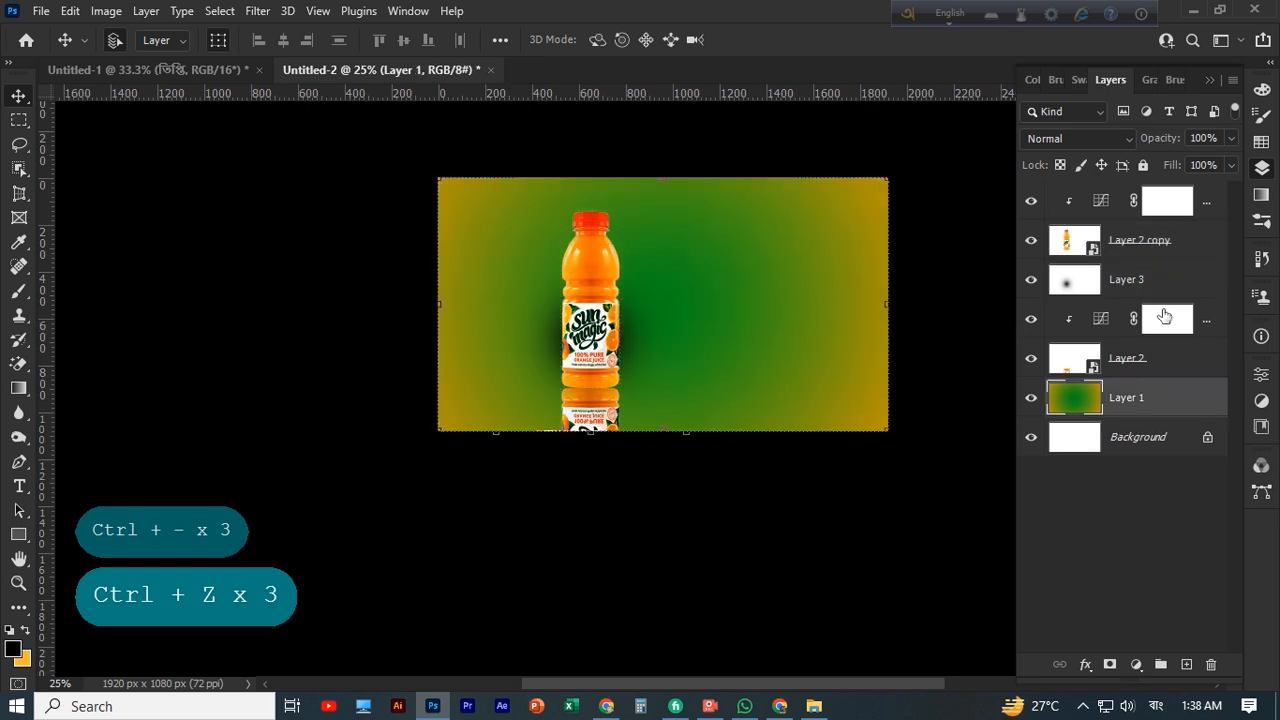
Step: Shift the black dab on Layer 3 slightly up and far right until it is clear of the bottle
click(1127, 279)
key(Up)
key(Up)
key(Up)
key(Up)
key(Up)
key(Up)
key(Up)
key(Up)
key(Up)
key(Up)
key(Up)
key(Up)
key(Up)
key(Up)
key(Up)
key(Up)
key(Up)
key(Up)
key(Up)
key(Up)
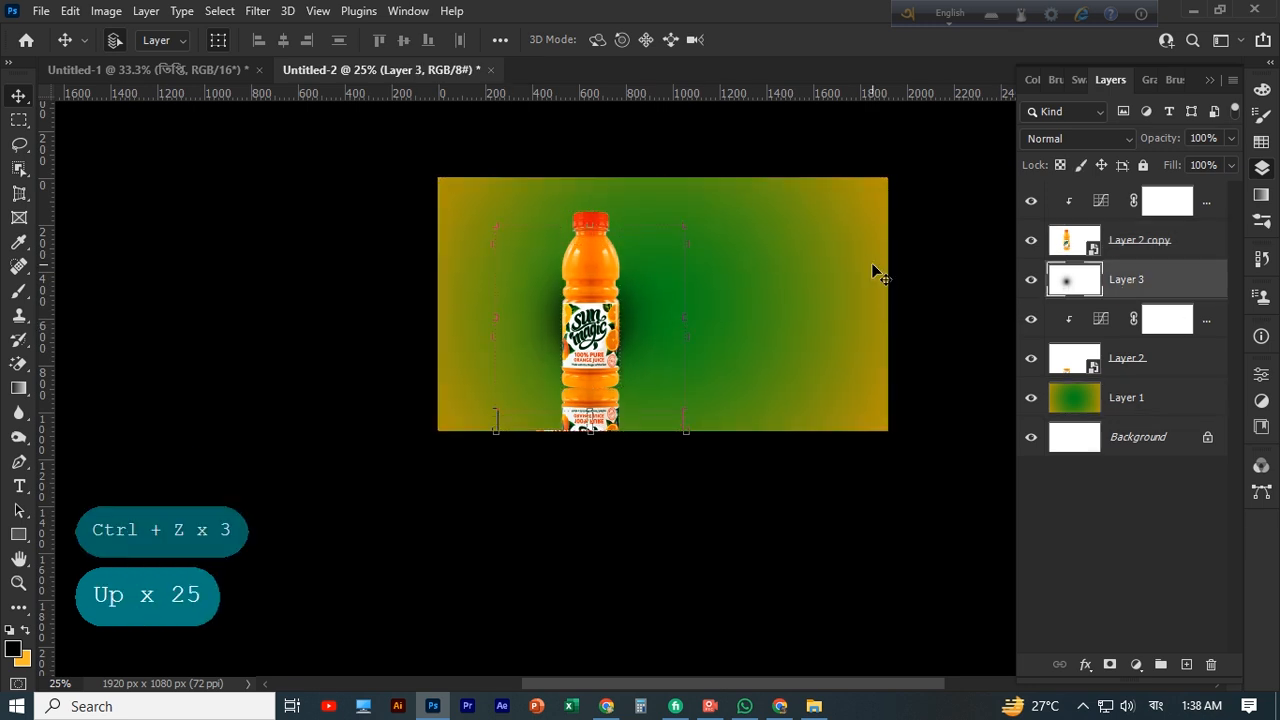
key(Right)
key(Right)
key(Right)
key(Right)
key(Right)
key(Right)
key(Right)
key(Right)
key(Right)
key(Right)
key(Right)
key(Right)
key(Right)
key(Right)
key(Right)
key(Right)
key(Right)
key(Right)
key(Right)
key(Right)
key(Right)
key(Right)
key(Right)
key(Right)
key(Right)
key(Right)
key(Right)
key(Right)
key(Right)
key(Right)
key(Right)
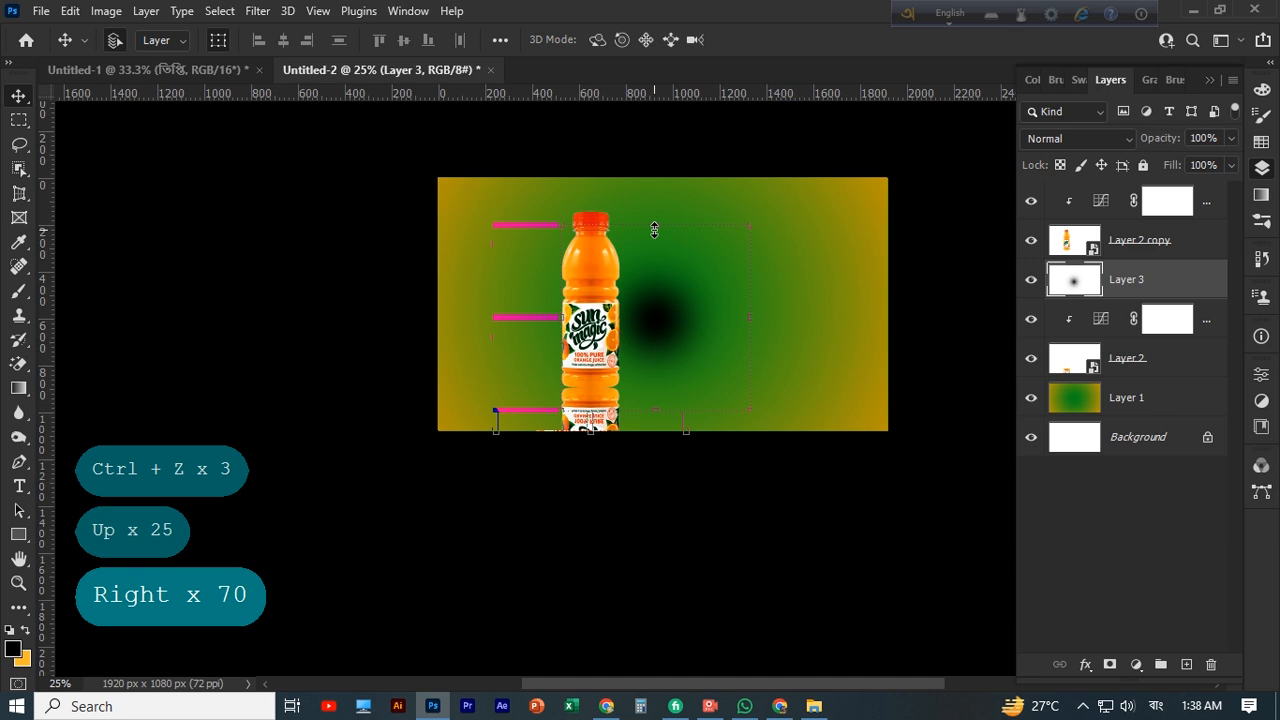
Step: Squash the Layer 3 dab to 13.87% height and place it under the bottle's base at X 653, Y 895.5 px as a shadow
drag(654, 229, 530, 384)
key(ctrl+plus)
key(ctrl+plus)
key(ctrl+plus)
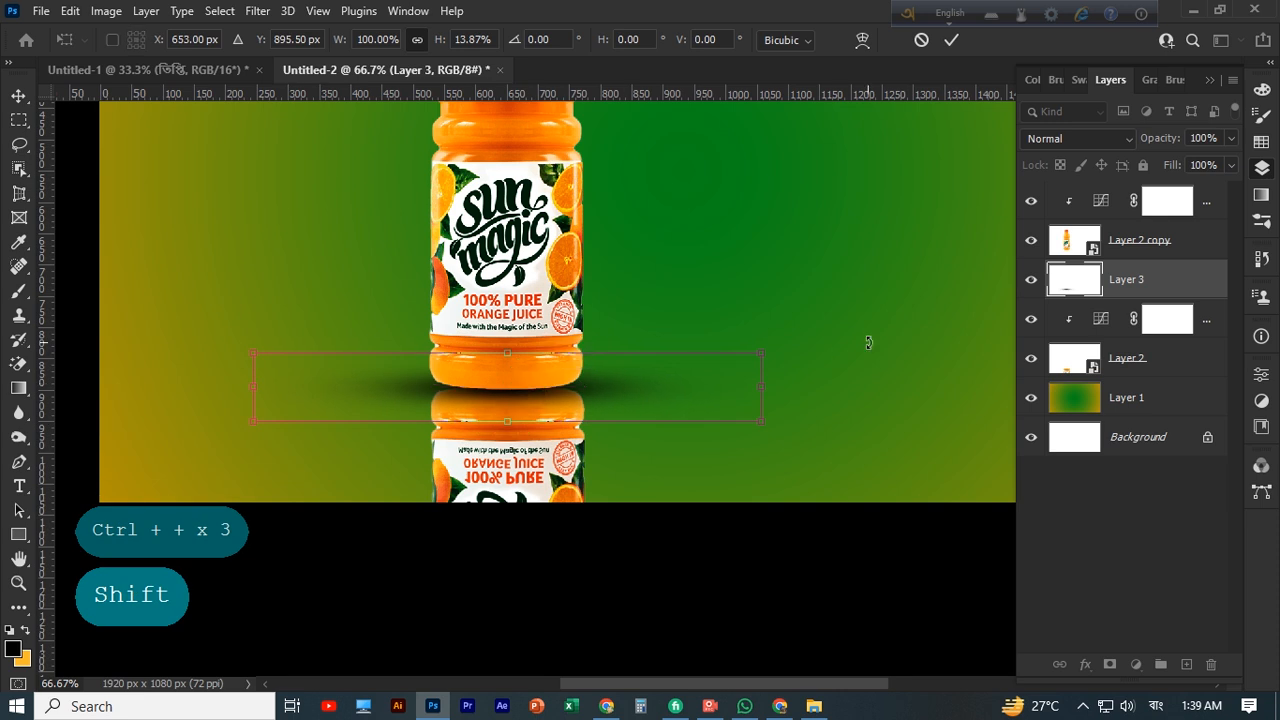
click(951, 40)
scroll(777, 270, down, 1)
click(785, 268)
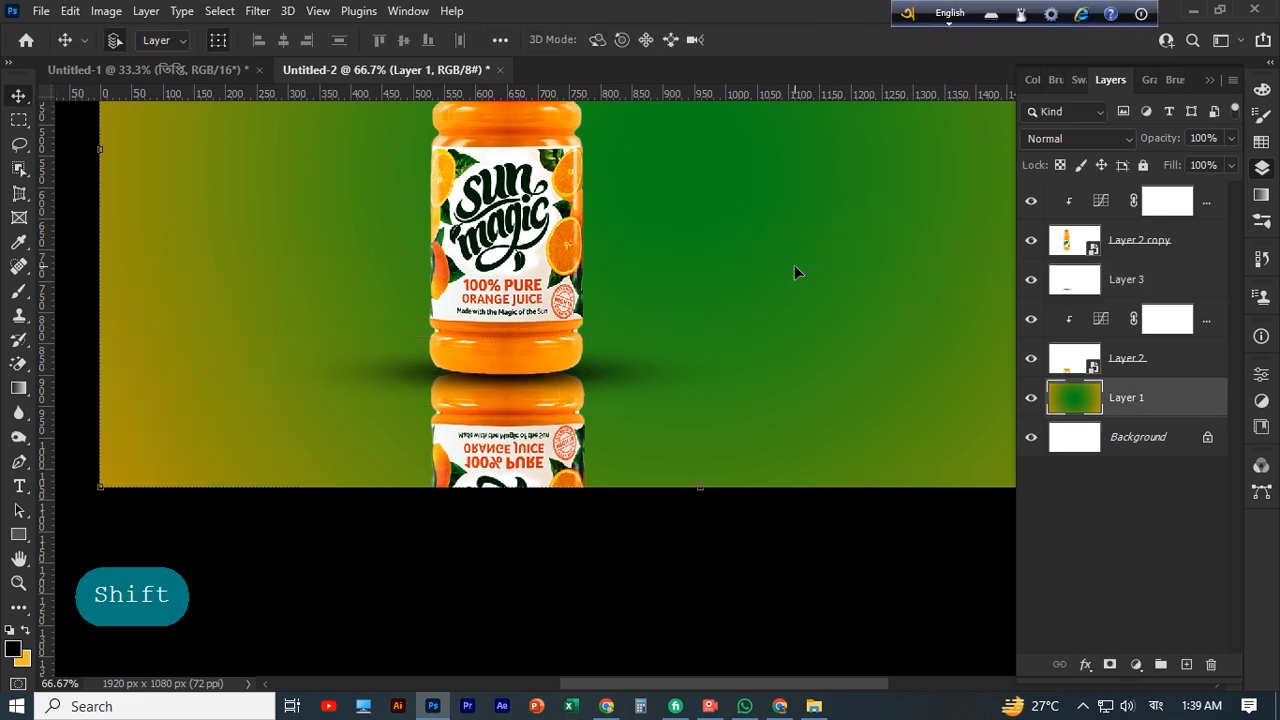
Step: Add a layer mask to the reflection's Layer 2 and set the Gradient tool to the second Basics preset in linear style
click(1170, 358)
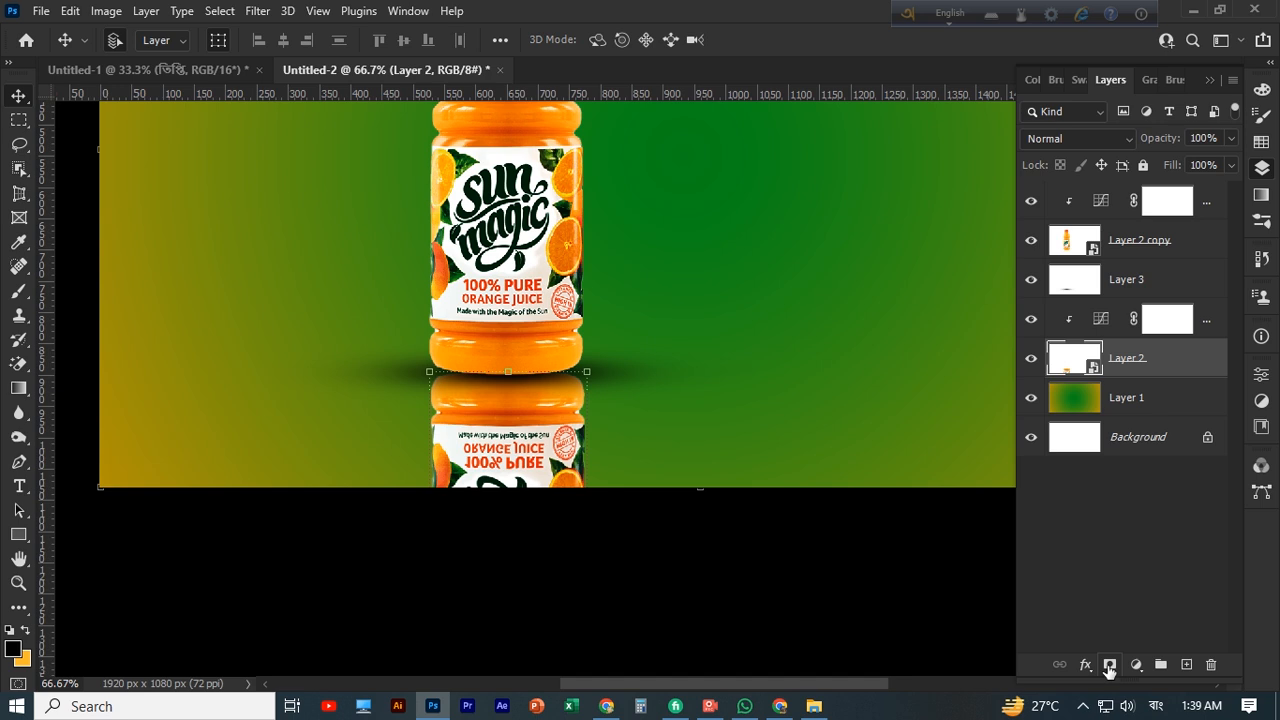
click(1108, 665)
click(18, 388)
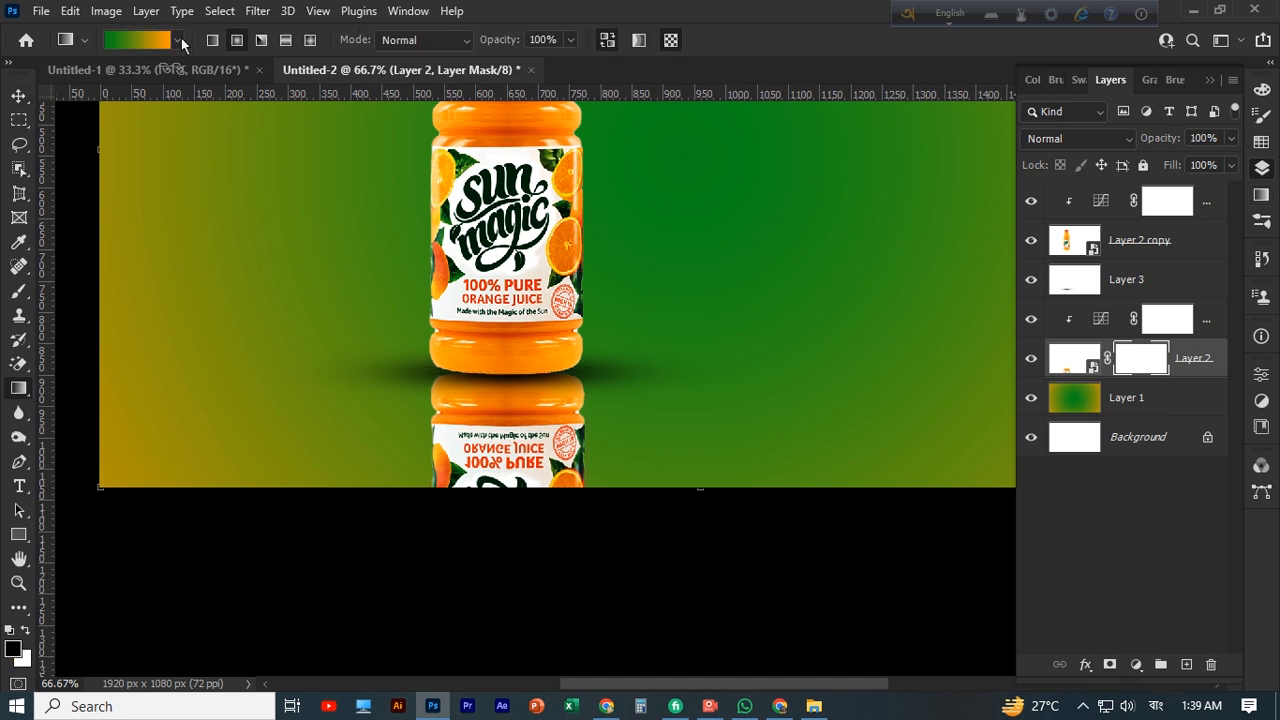
click(179, 40)
click(42, 75)
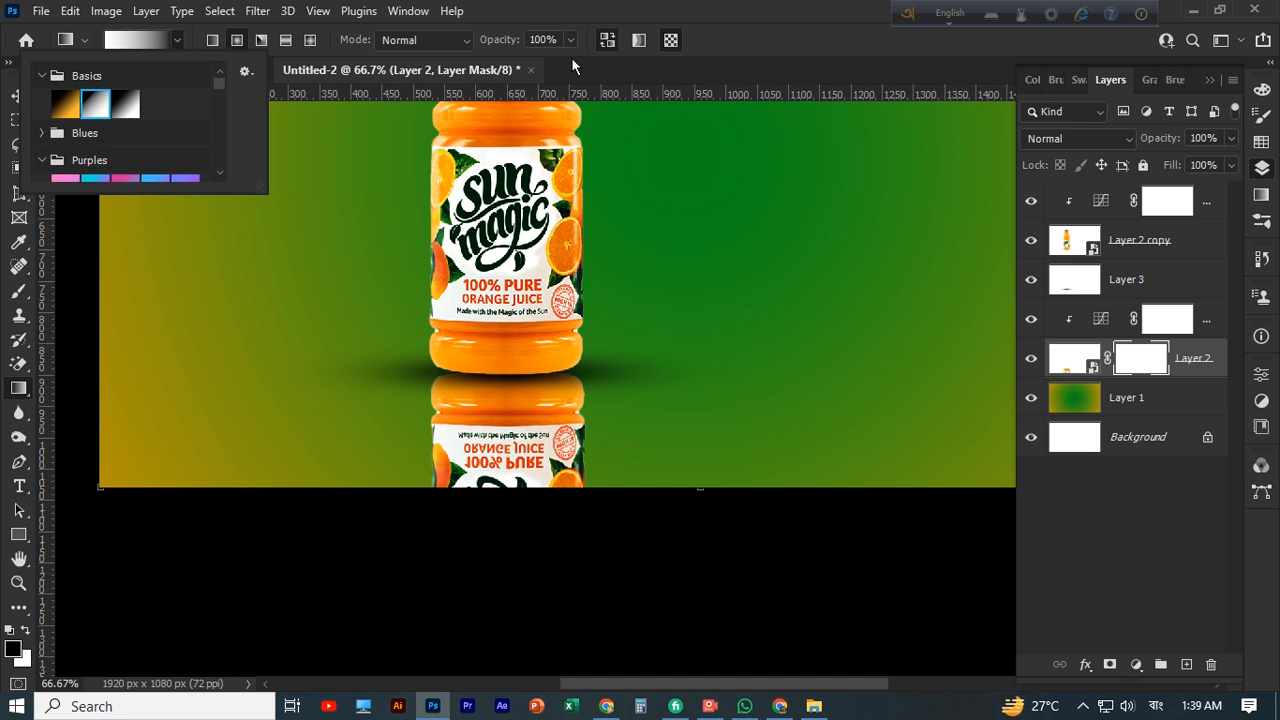
click(575, 16)
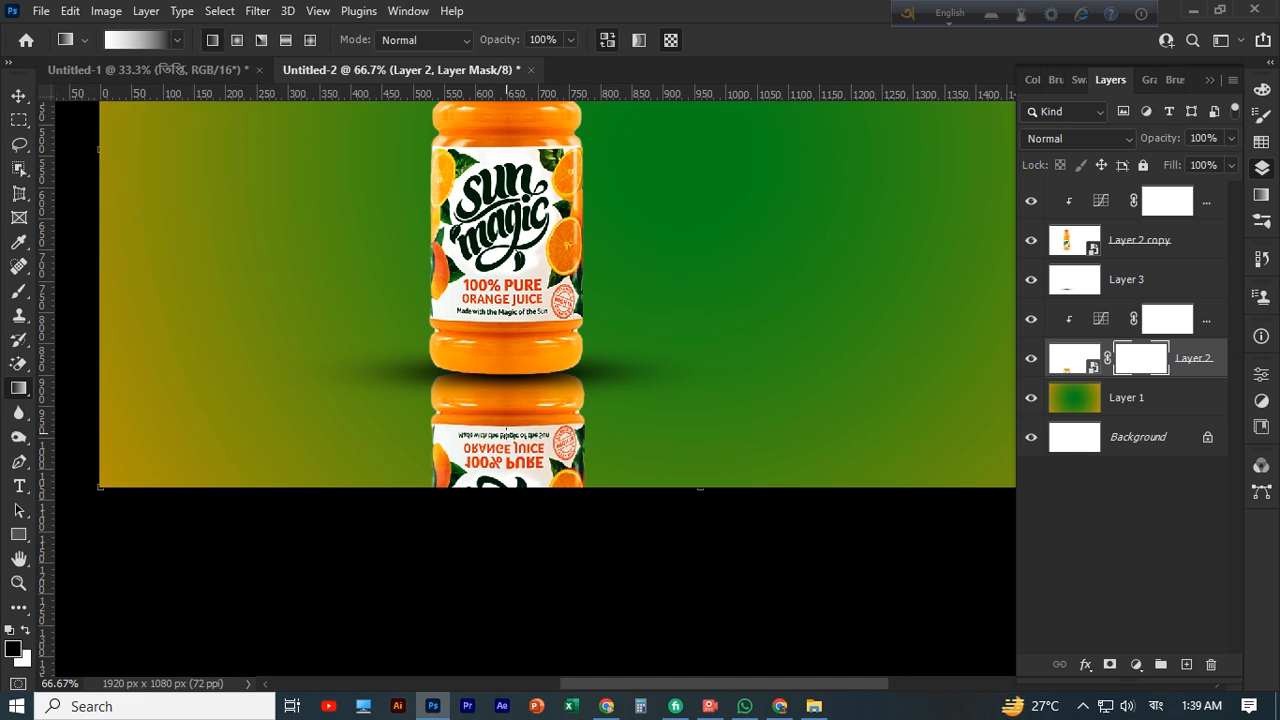
Step: Draw linear gradients on Layer 2's mask from the bottle's base downward past the canvas edge to fade the reflection
drag(506, 430, 500, 512)
drag(509, 393, 501, 650)
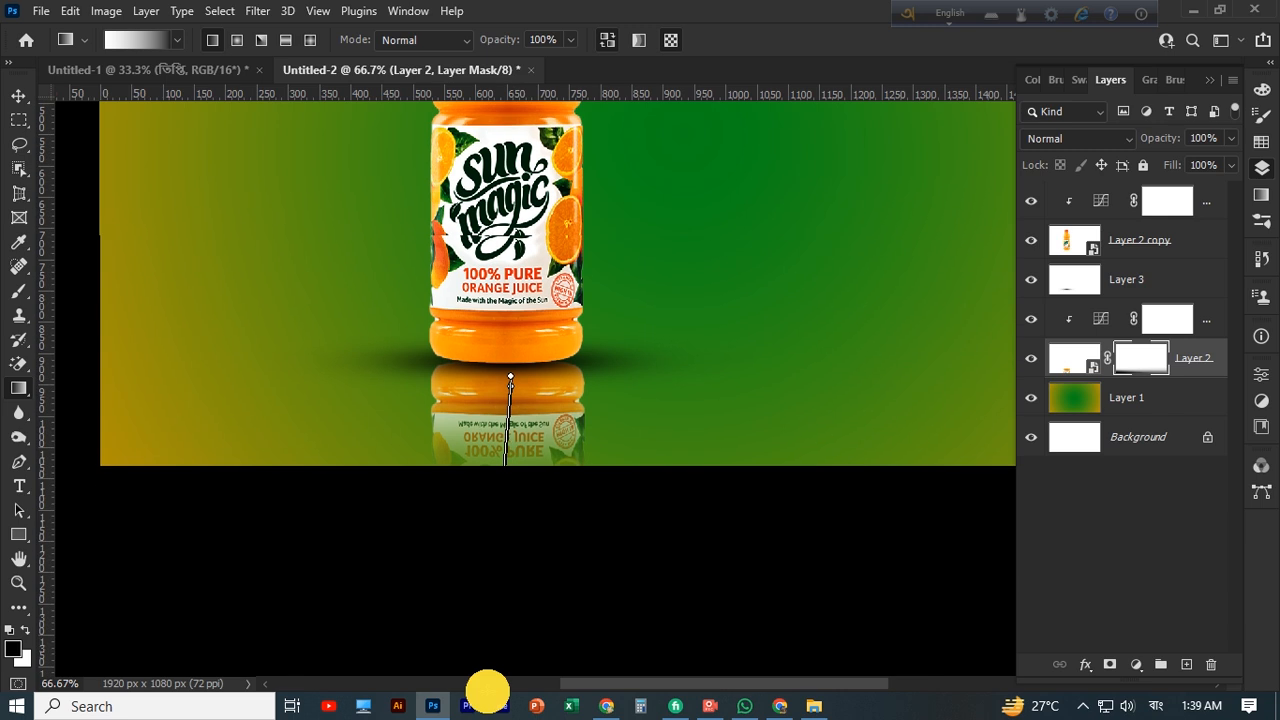
key(ctrl+minus)
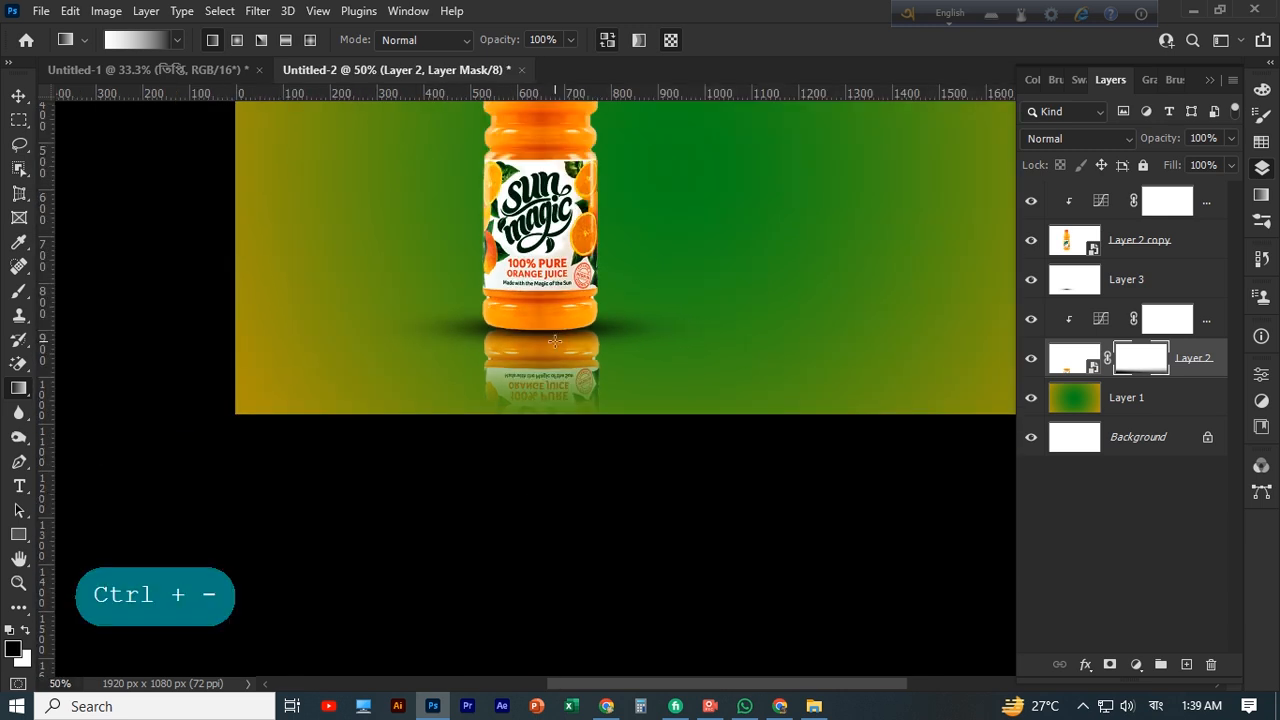
mouse_move(532, 330)
mouse_down()
mouse_move(533, 671)
mouse_move(538, 559)
mouse_up()
key(ctrl+z)
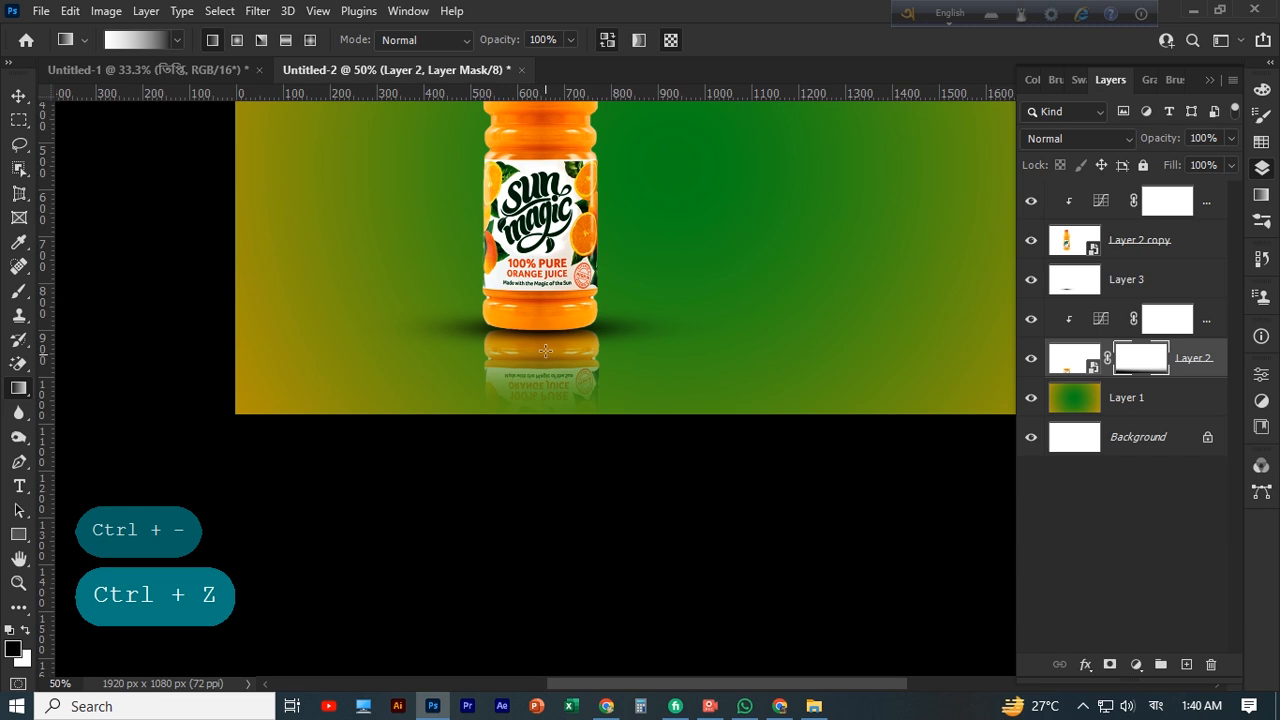
drag(536, 340, 516, 602)
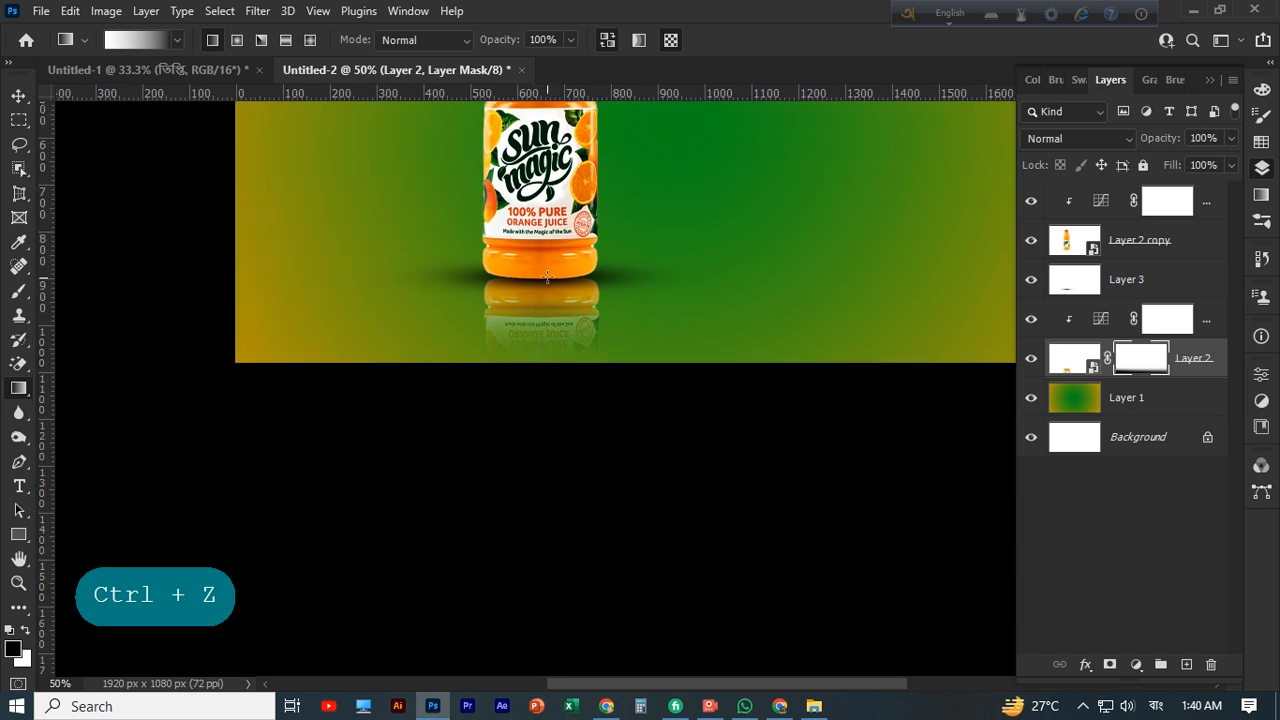
Step: Redraw the linear gradient on Layer 2's mask so the reflection fades out shortly below the bottle's base
drag(545, 290, 563, 227)
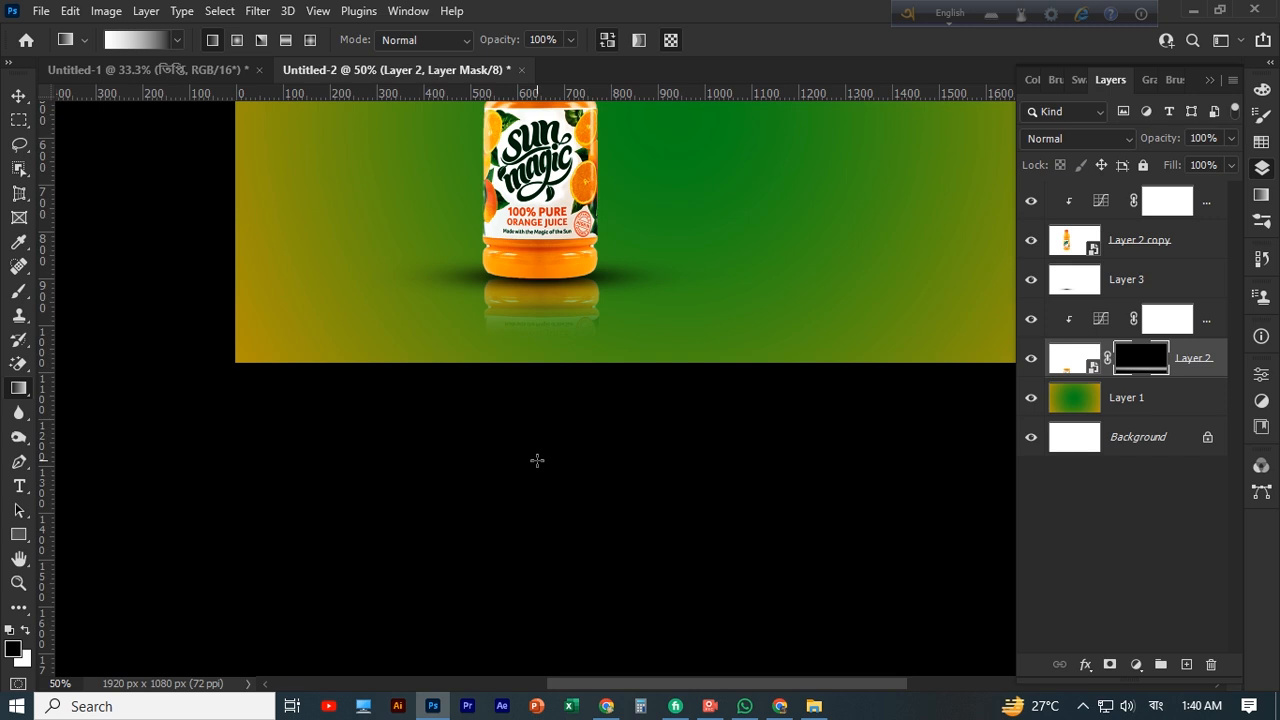
key(ctrl+minus)
key(ctrl+minus)
key(ctrl+minus)
key(v)
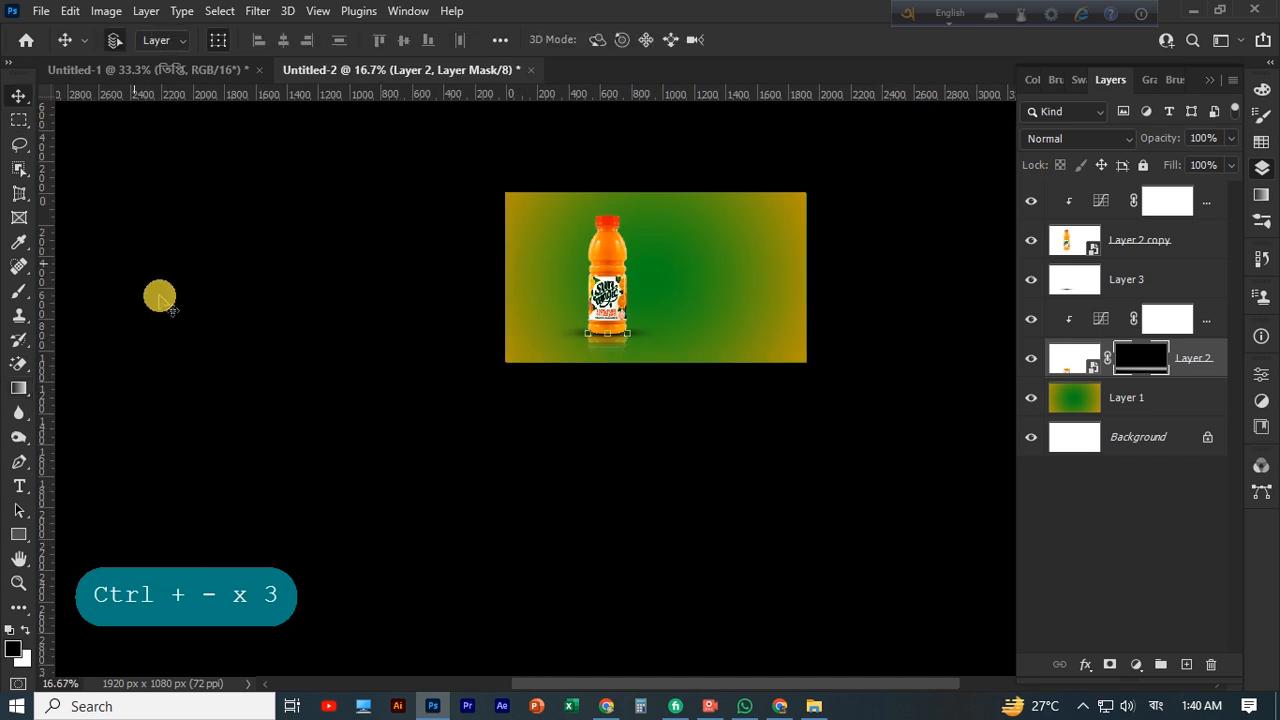
key(ctrl+plus)
key(ctrl+plus)
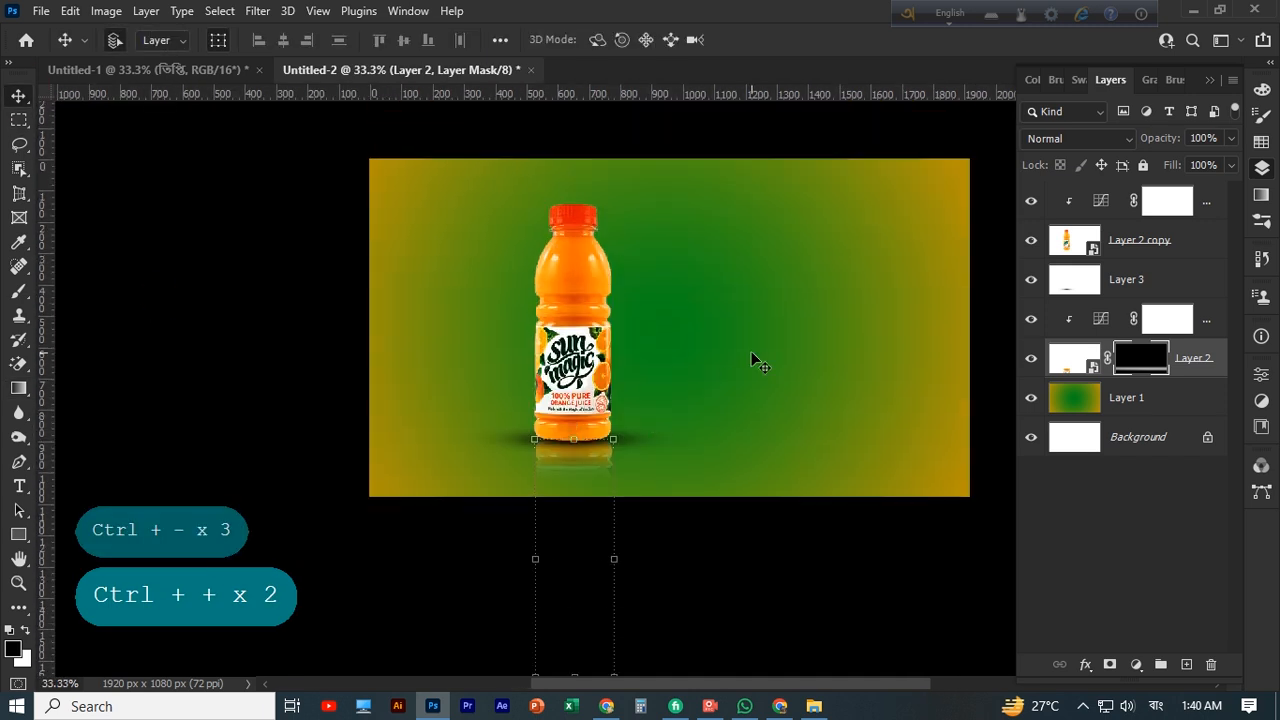
Step: Add a white text layer above Layer 1 reading "তৃষ্ণা", pasted from the clipboard history, to the right of the bottle
click(794, 363)
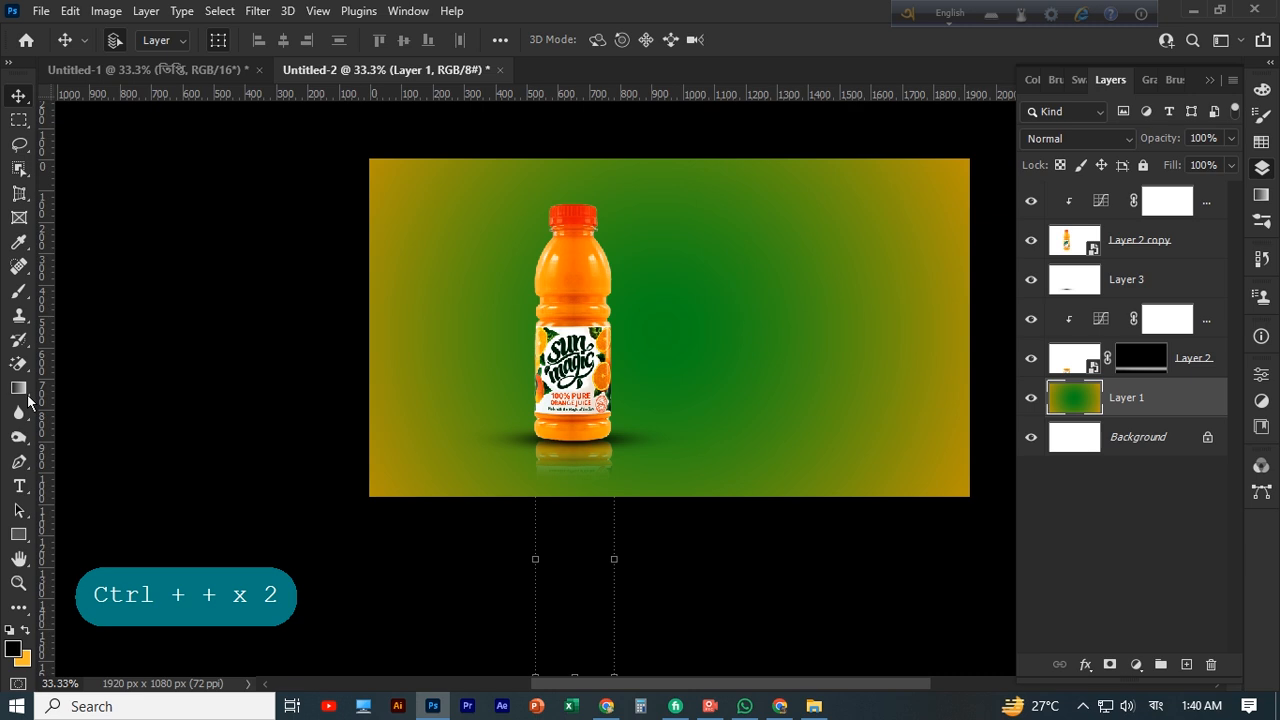
key(t)
click(724, 282)
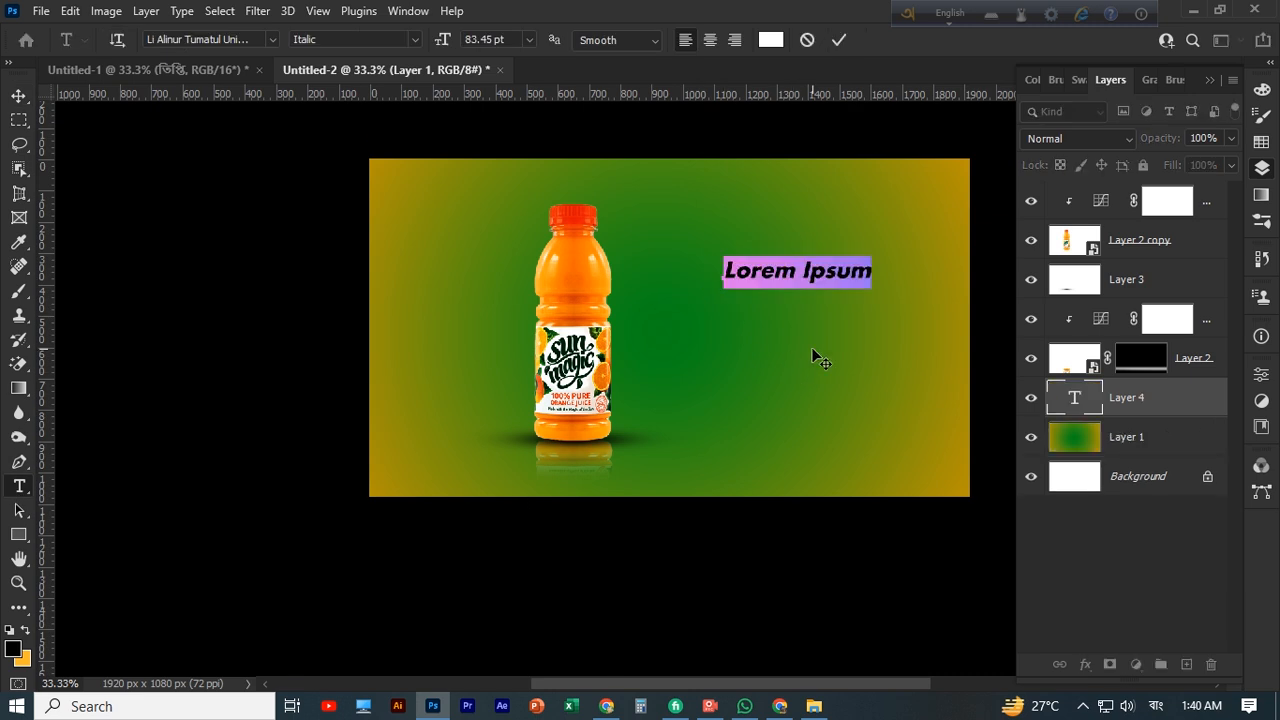
key(super+v)
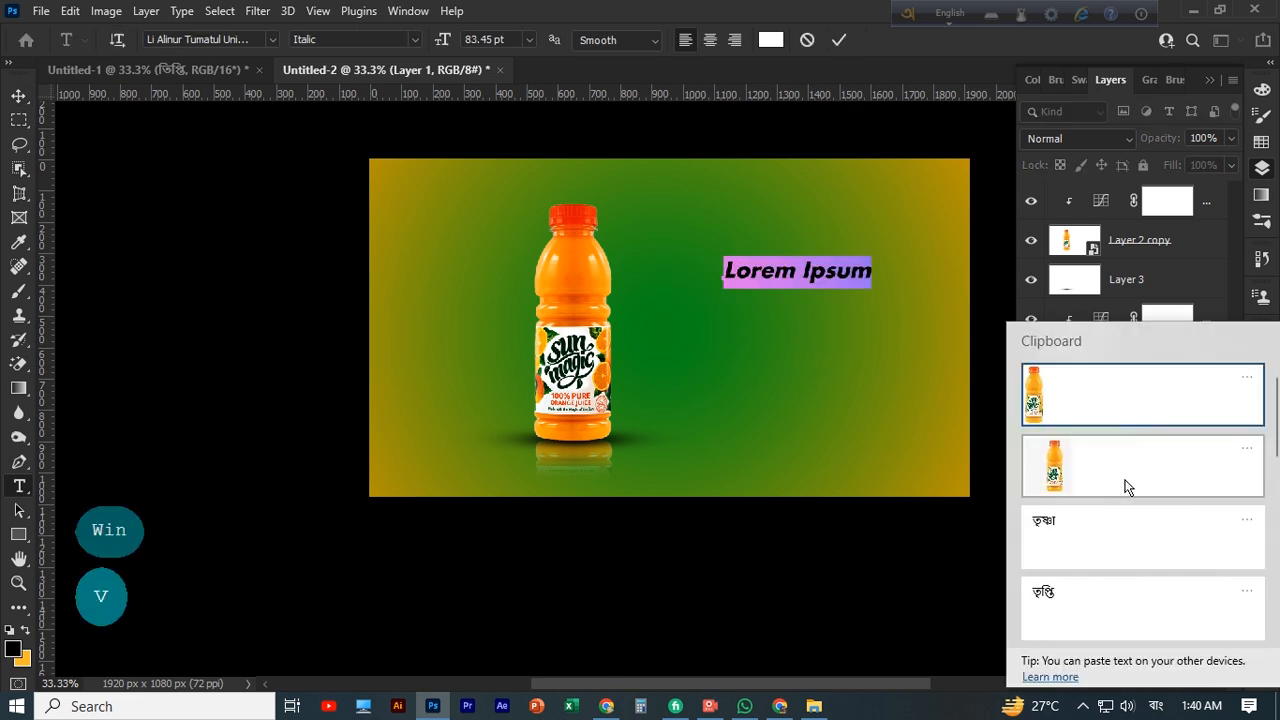
click(1052, 528)
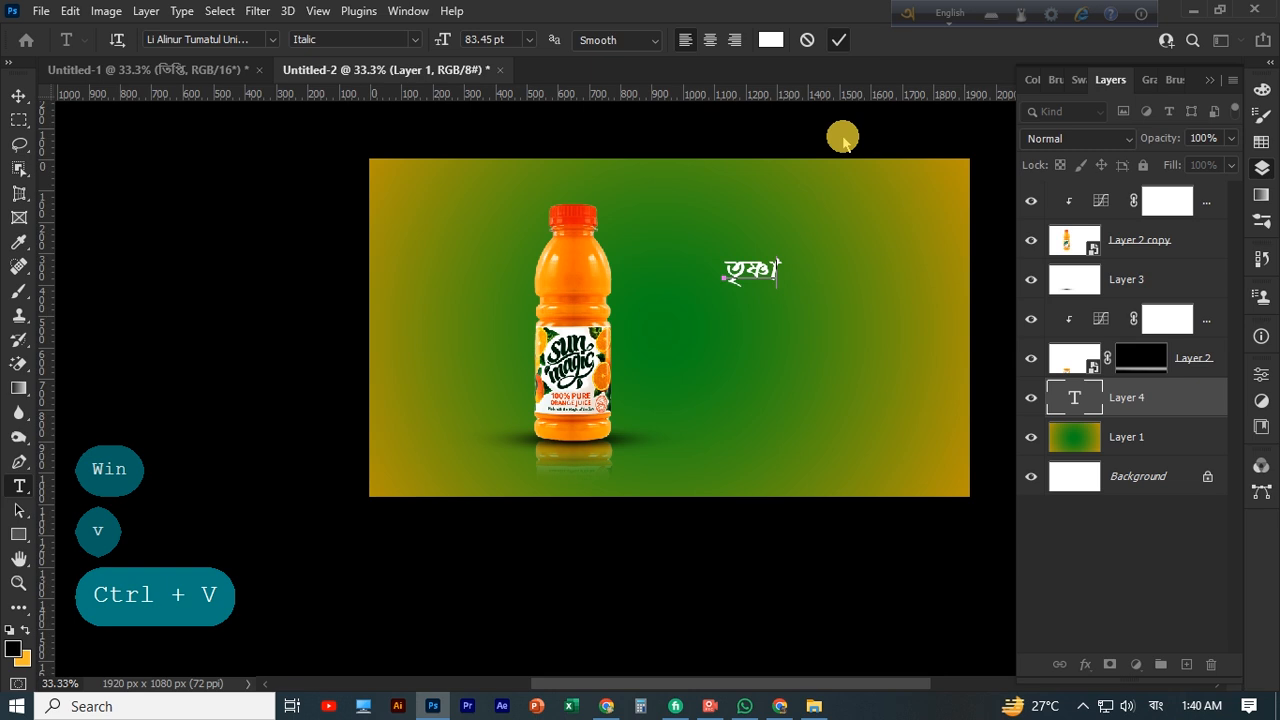
click(839, 40)
Step: Enlarge the তৃষ্ণা text to roughly three times its size and place it right of the bottle at about mid-height
click(18, 95)
drag(779, 288, 894, 364)
drag(783, 282, 728, 249)
drag(849, 326, 900, 353)
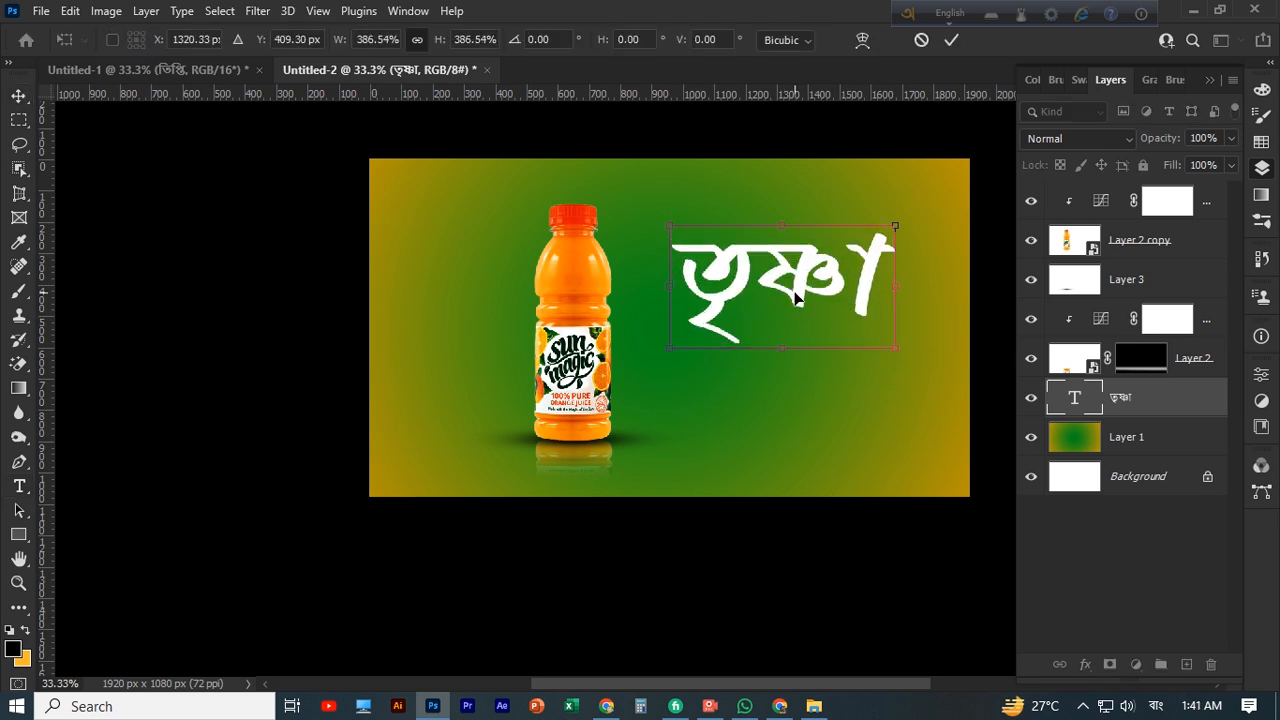
drag(797, 297, 788, 295)
drag(886, 349, 841, 313)
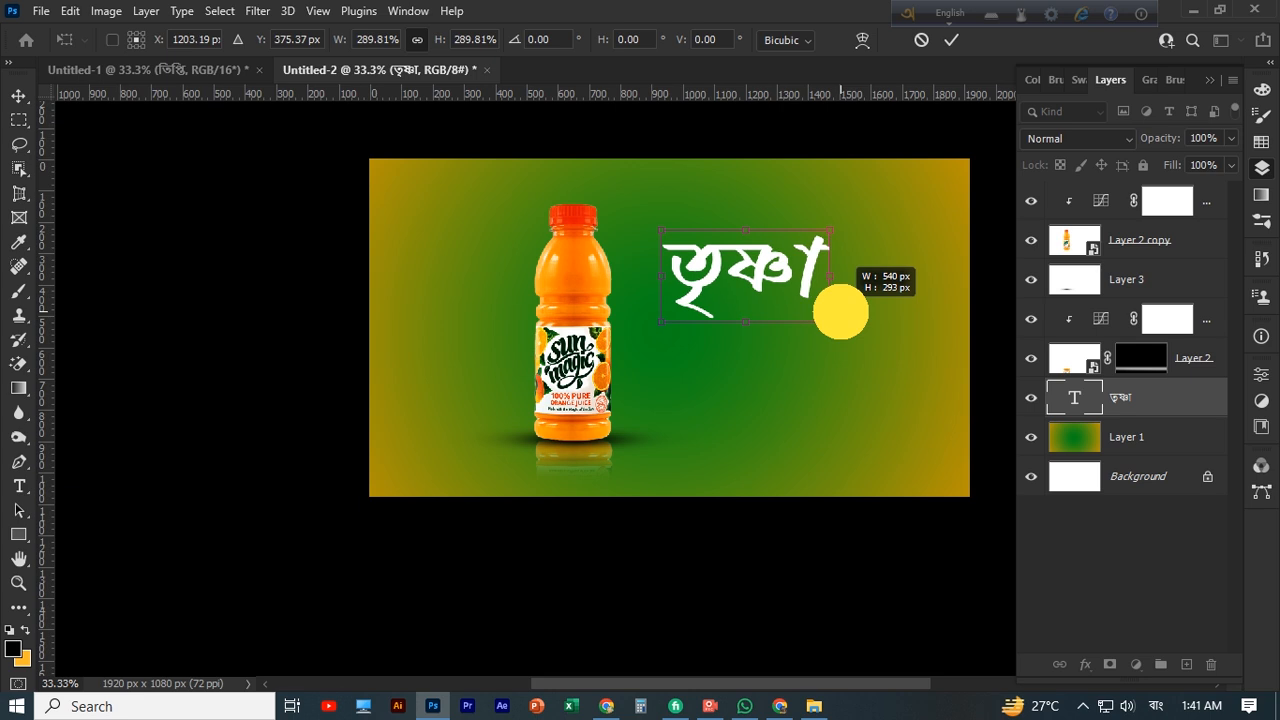
drag(756, 286, 775, 319)
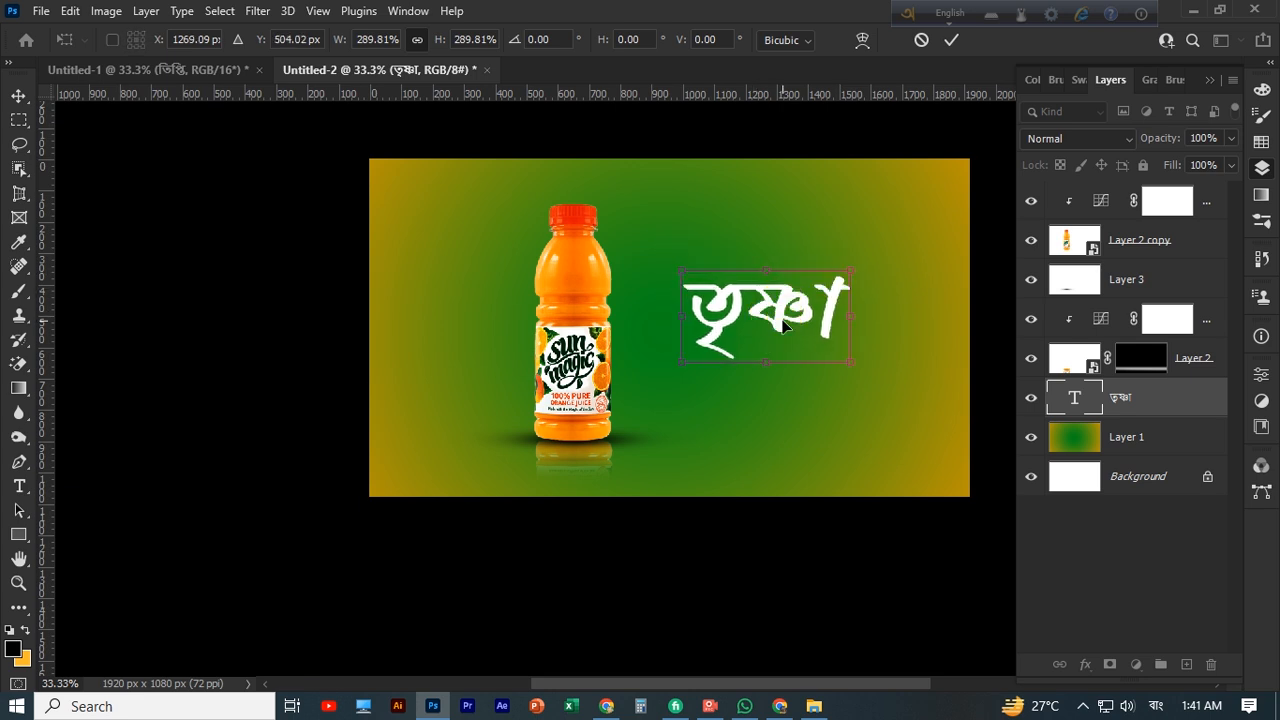
drag(853, 365, 872, 374)
scroll(884, 197, up, 1)
click(901, 142)
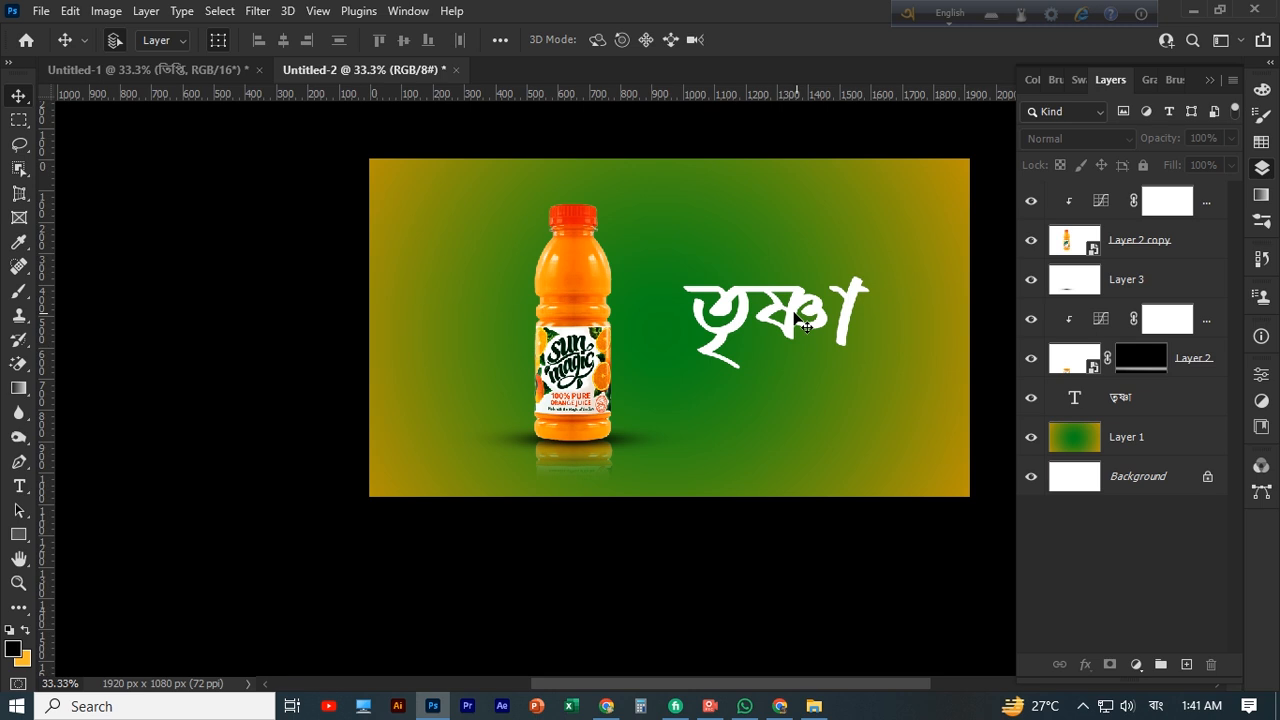
Step: Duplicate the তৃষ্ণা text layer and rasterize the original layer underneath the copy
click(1122, 410)
key(ctrl+j)
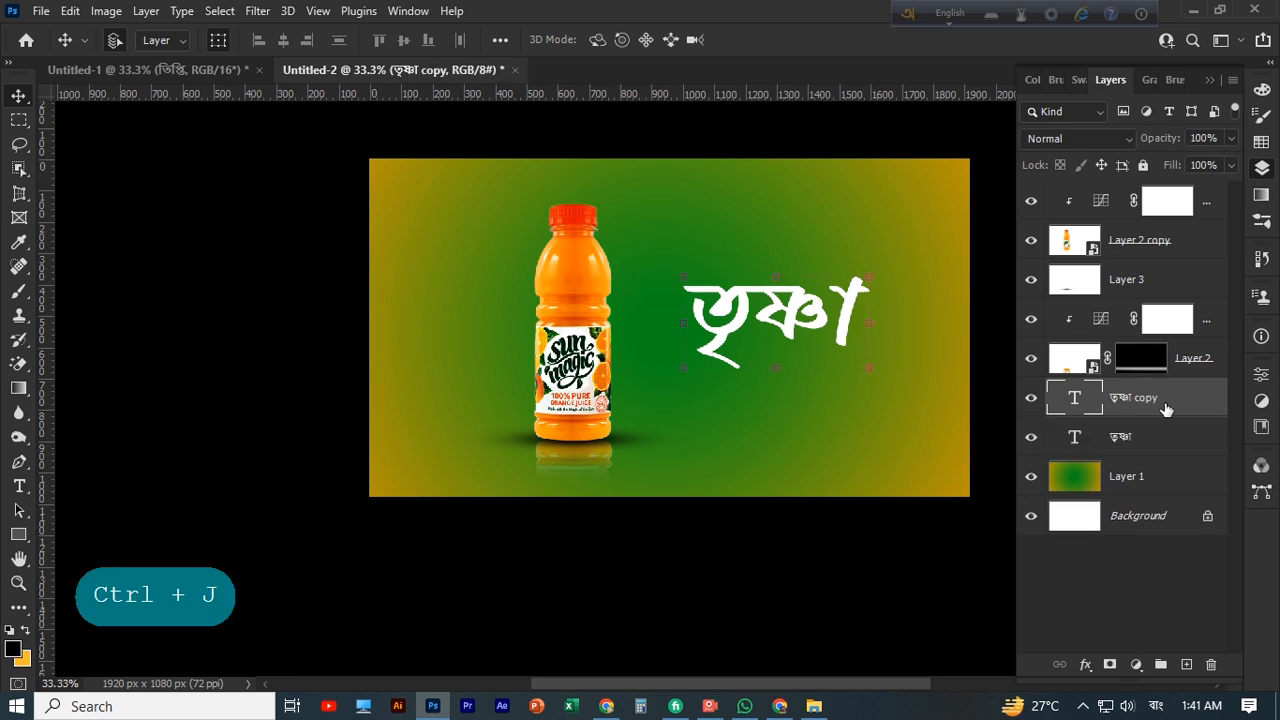
click(1156, 430)
right_click(1156, 430)
click(991, 289)
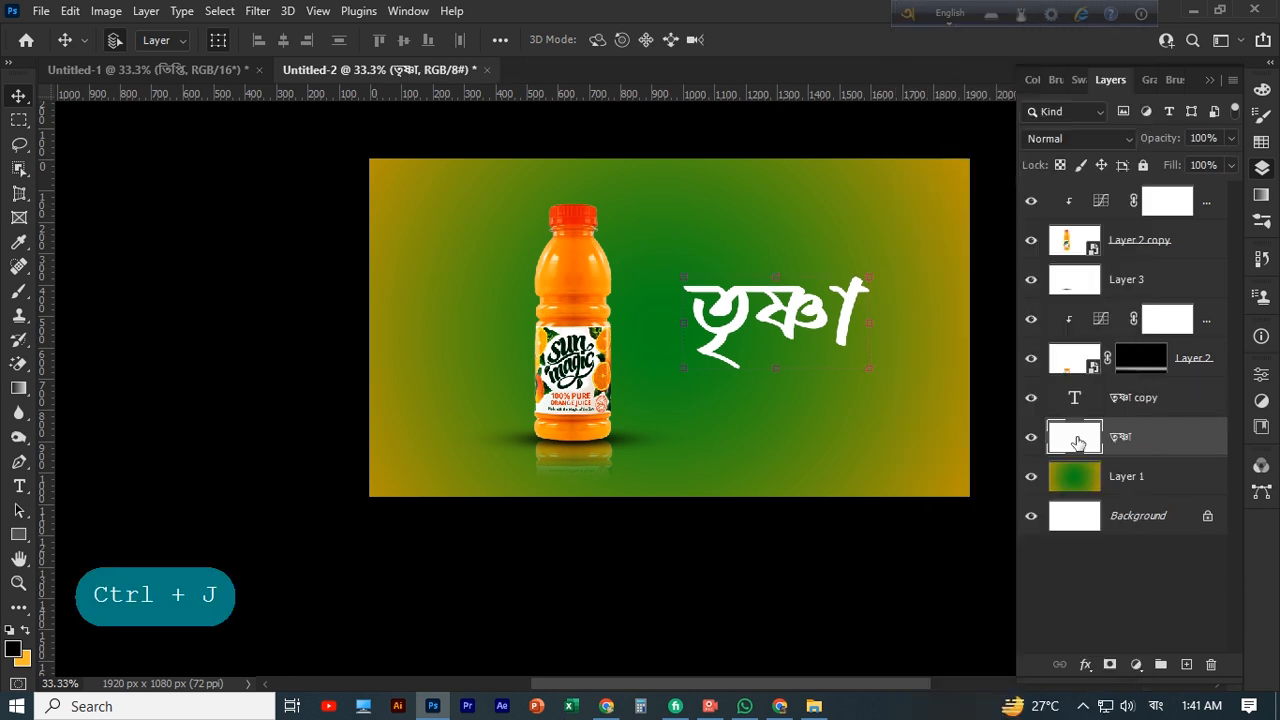
Step: Select the rasterized lettering's outline, apply a Gaussian Blur with radius 5.8 pixels inside it, and deselect
ctrl+click(1074, 437)
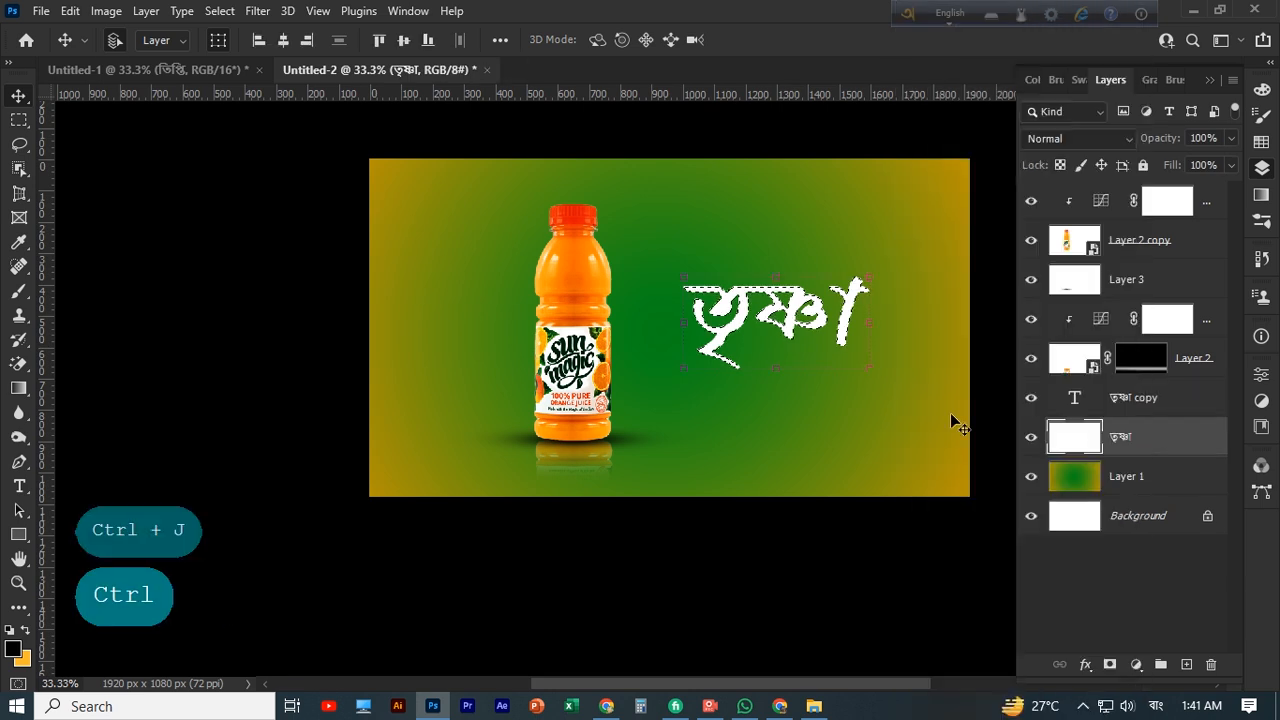
click(257, 11)
mouse_move(286, 249)
click(532, 325)
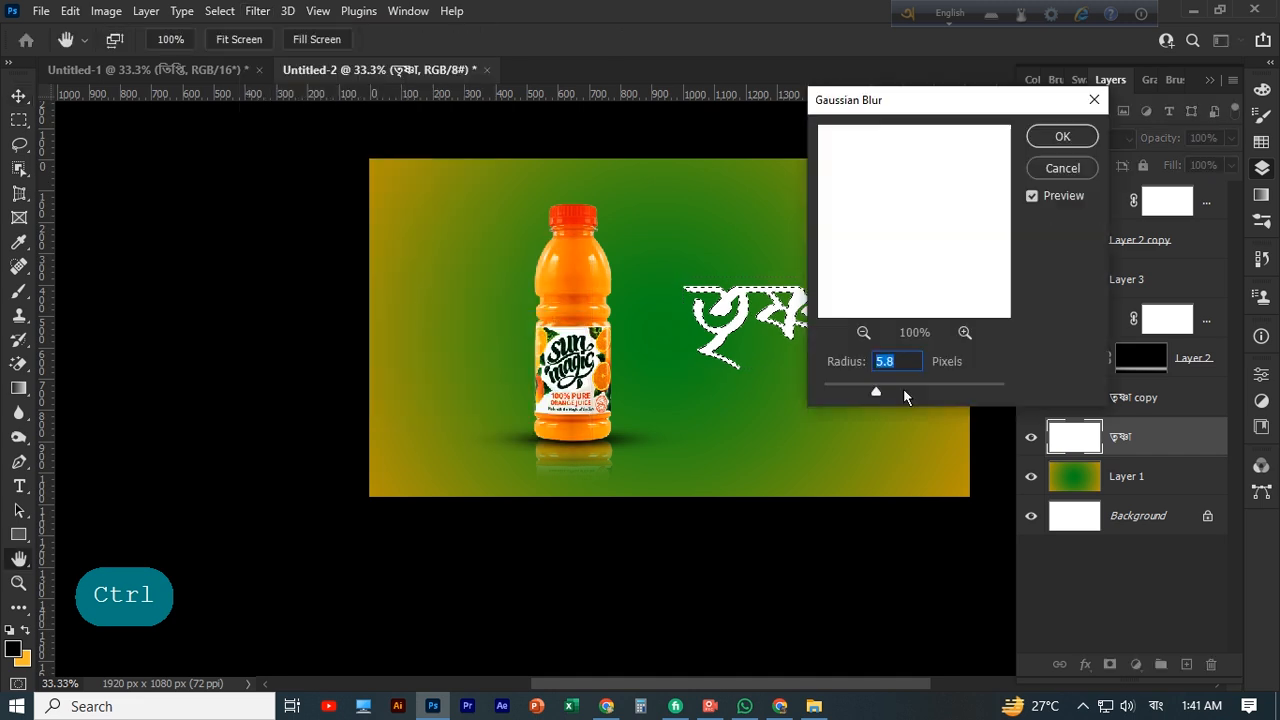
click(1066, 138)
key(ctrl+d)
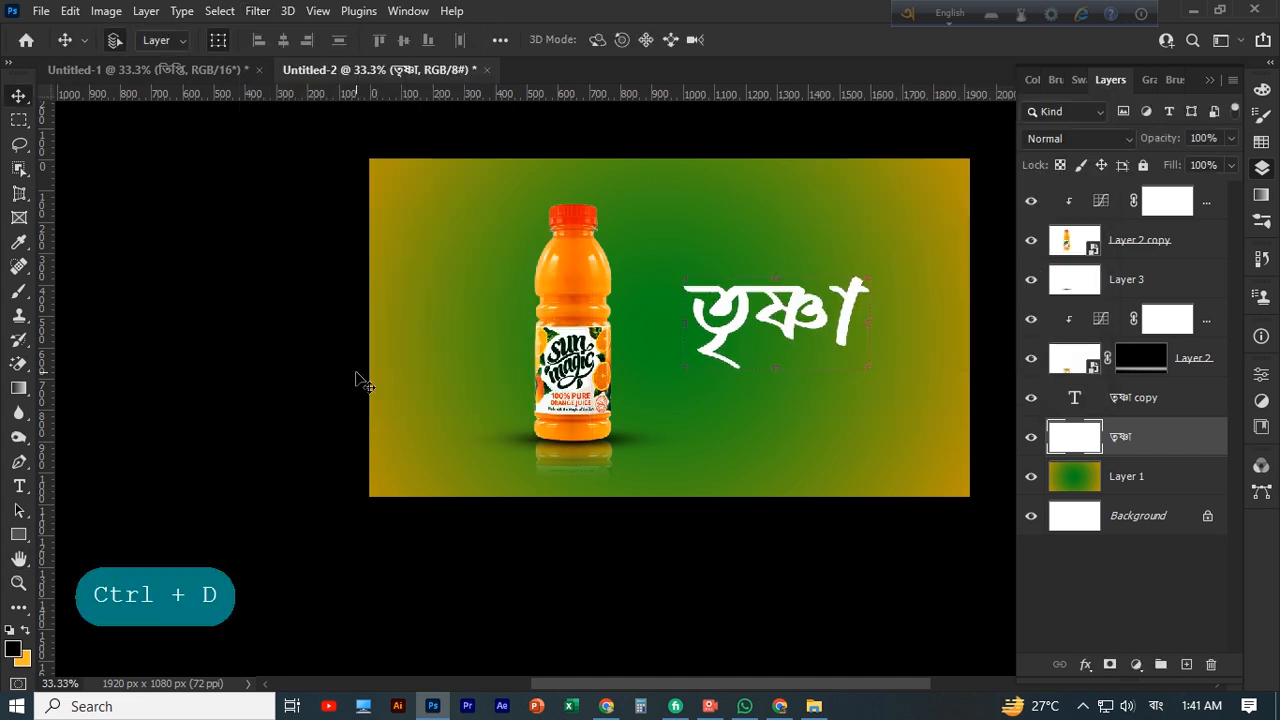
Step: Try nudging the rasterized তৃষ্ণা layer 22 px down behind its copy, and undo the shift
key(Down)
key(Down)
key(Down)
key(Down)
key(Down)
key(Down)
key(Down)
key(Down)
key(Down)
key(Down)
key(Down)
key(Down)
key(Down)
key(Down)
key(Down)
key(Down)
key(Down)
key(Down)
key(Down)
key(Down)
key(Down)
key(Down)
key(ctrl+z)
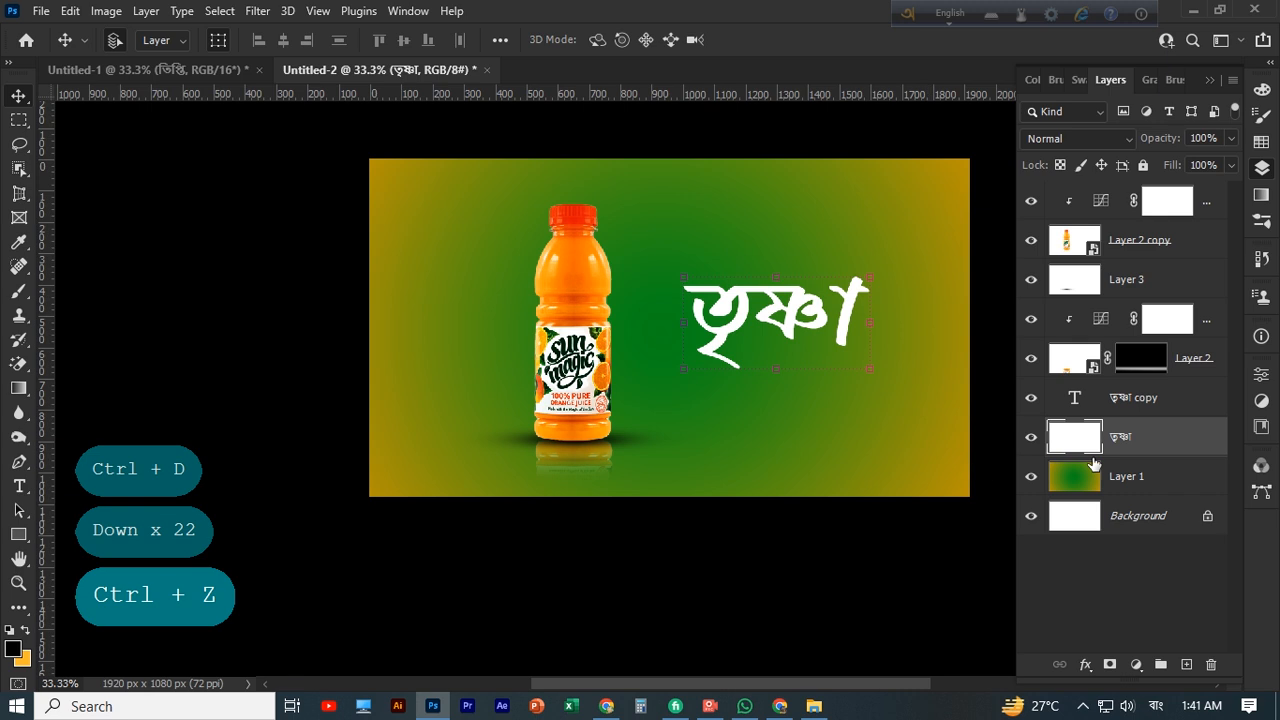
Step: Fill the outline of the rasterized তৃষ্ণা lettering with the black foreground color and deselect
ctrl+click(1075, 437)
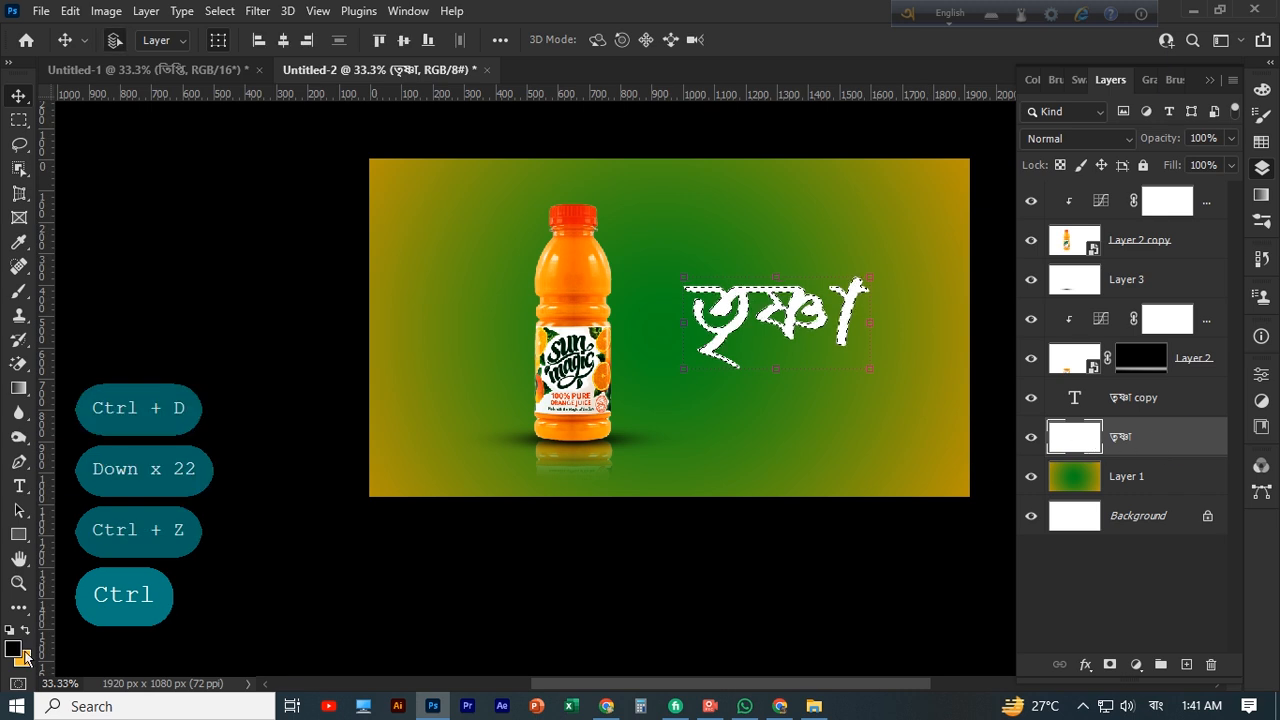
key(alt+Delete)
key(ctrl+d)
Step: Apply a Gaussian Blur with radius 6.6 pixels to the black তৃষ্ণা layer
click(258, 11)
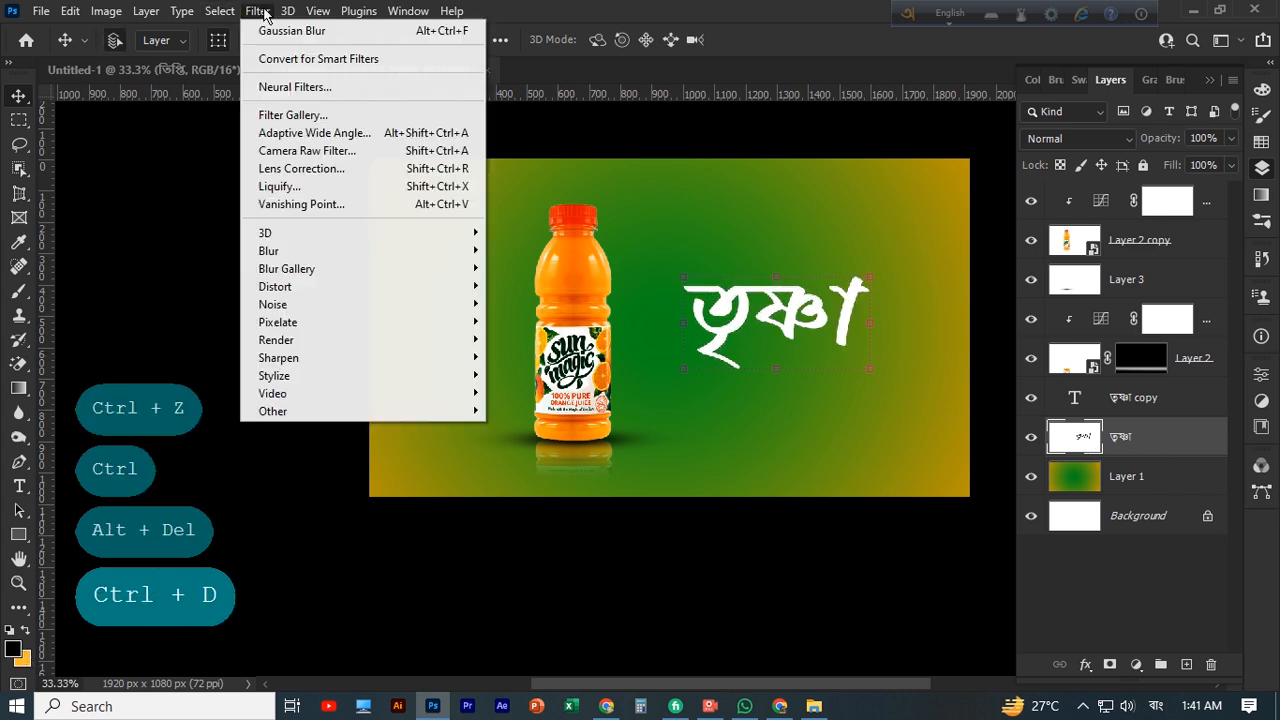
mouse_move(423, 263)
click(543, 317)
click(880, 393)
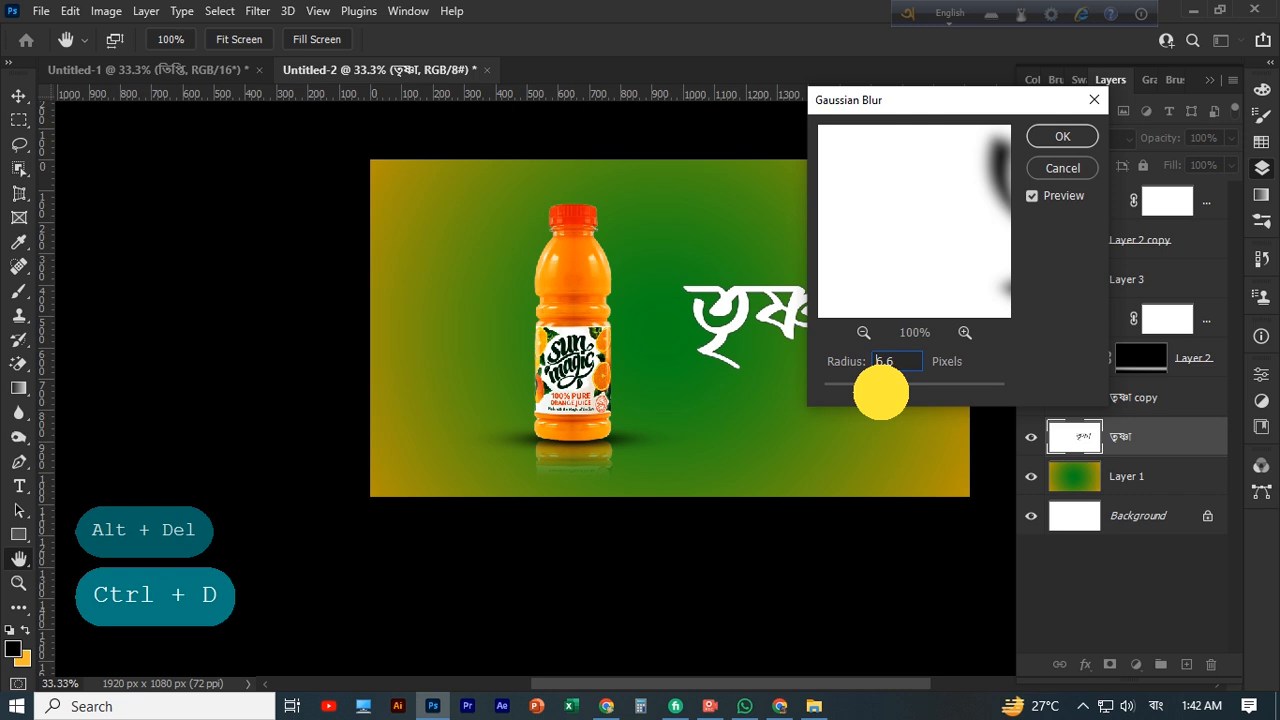
click(1062, 136)
Step: Nudge the blurred black তৃষ্ণা layer about 13 px down as a drop shadow under the white text, and deselect it
click(19, 95)
key(Down)
key(Down)
key(Down)
key(Down)
key(Down)
key(Down)
key(Down)
key(Down)
key(Down)
key(Down)
key(Down)
key(Down)
key(Down)
key(Down)
key(Down)
key(Down)
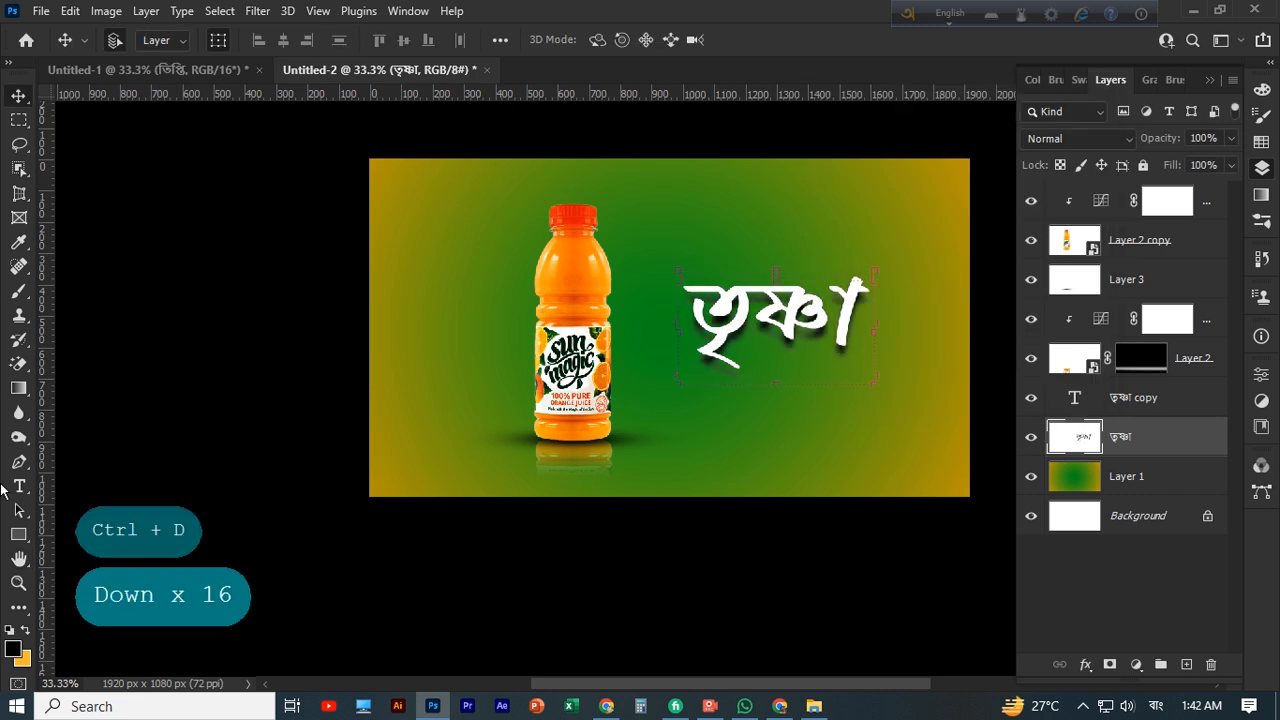
key(Up)
key(Up)
key(Up)
key(Up)
key(Down)
key(Down)
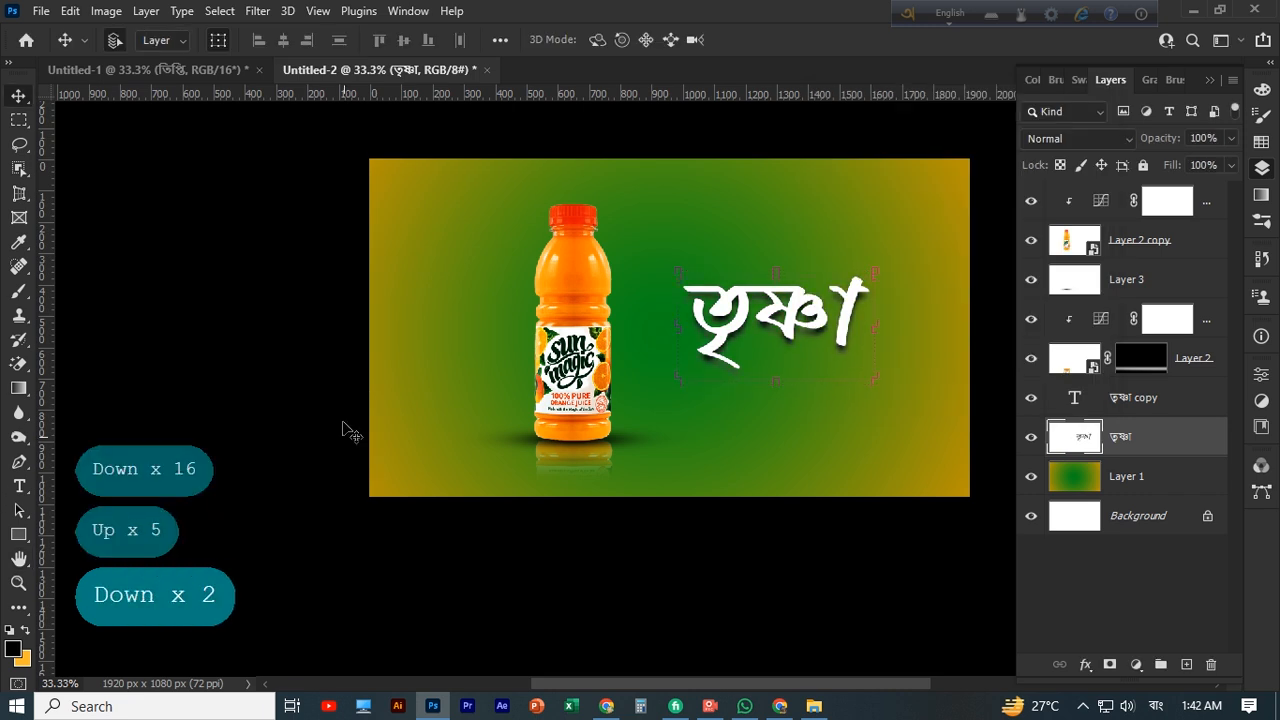
click(60, 130)
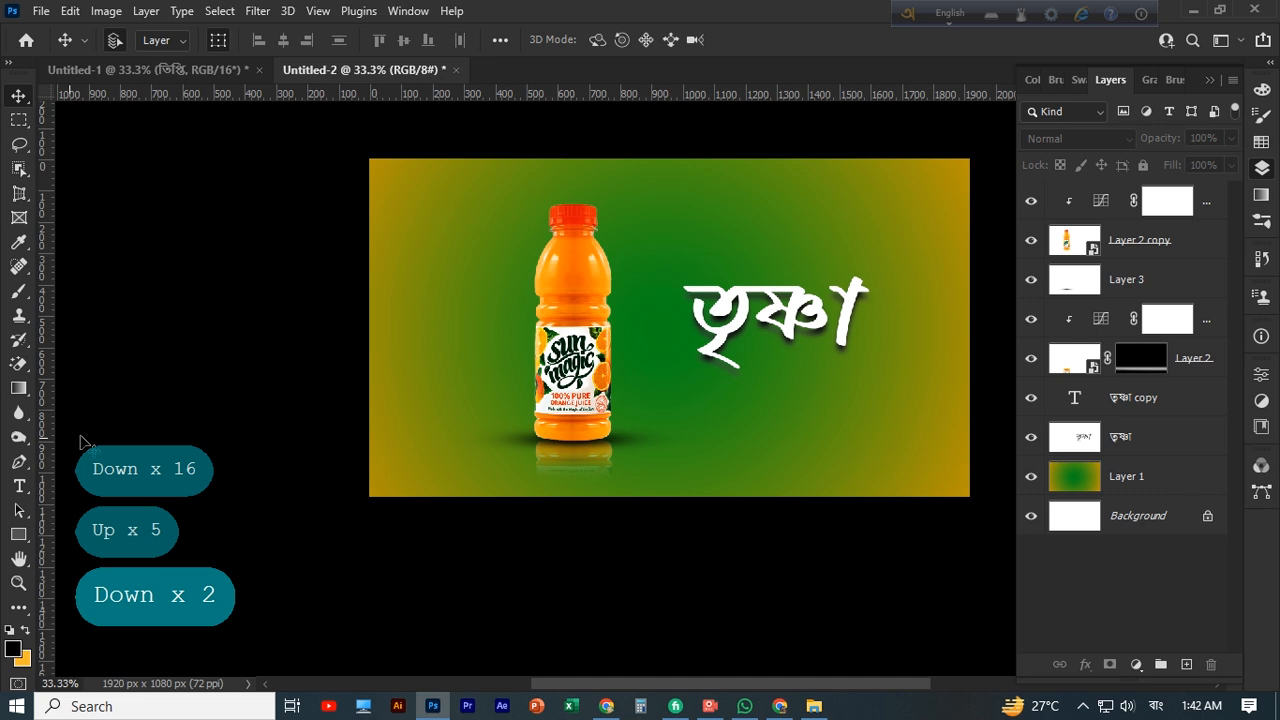
click(41, 11)
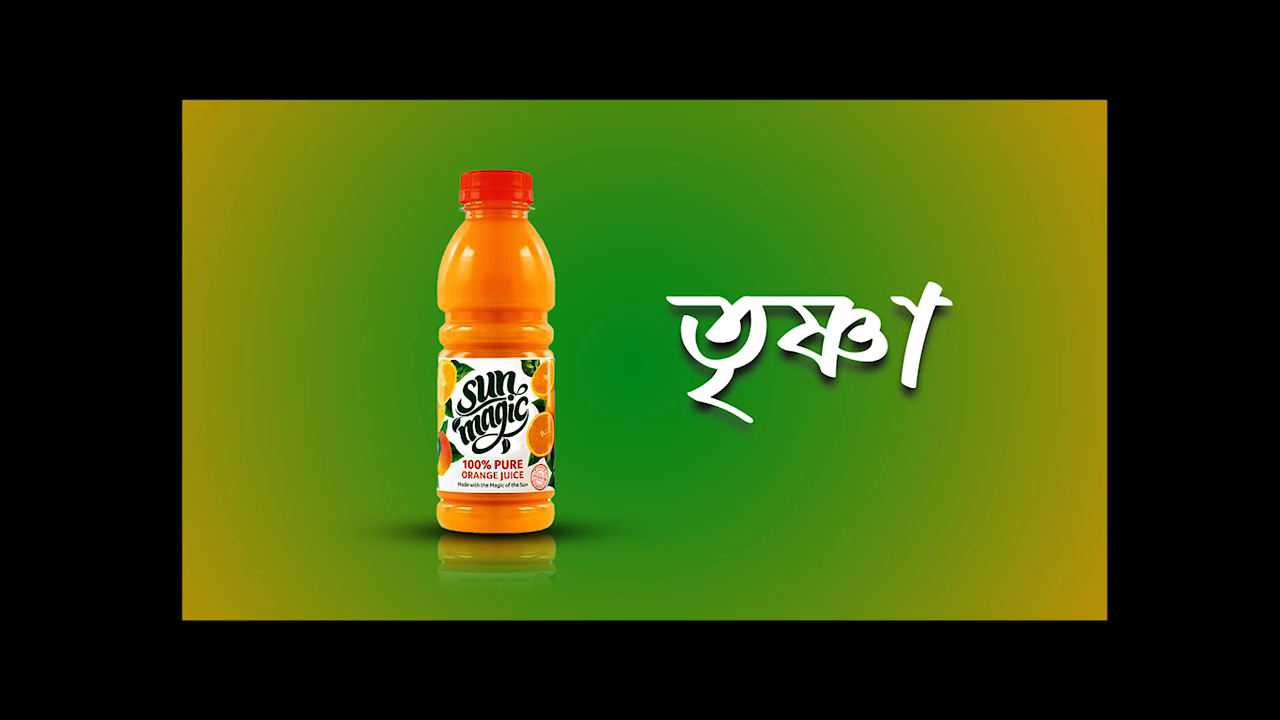